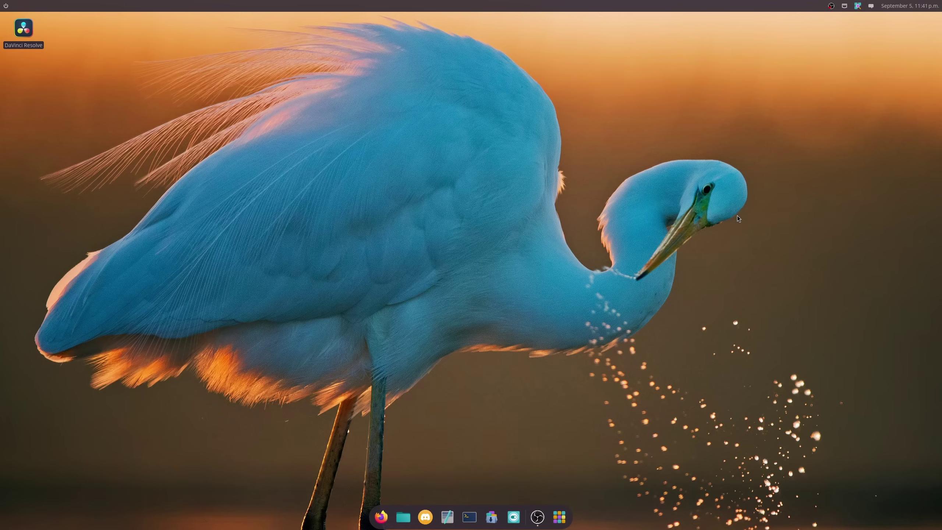
- Turn off showing the desktop folder content on the desktop and close the desktop icon settings
{"action": "left_click", "coordinate": [404, 517]}
{"action": "left_click", "coordinate": [650, 82]}
{"action": "right_click", "coordinate": [260, 62]}
{"action": "left_click", "coordinate": [336, 234]}
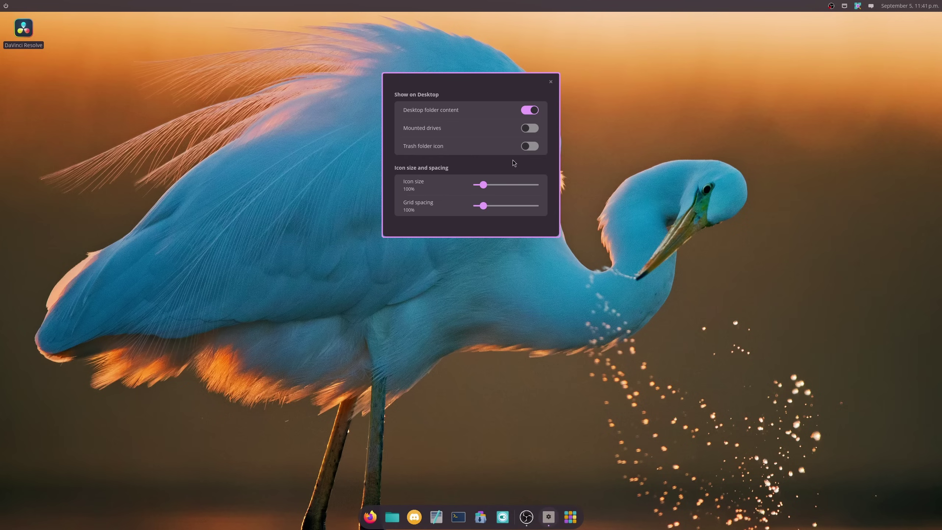
{"action": "left_click", "coordinate": [528, 110]}
{"action": "left_click", "coordinate": [550, 82]}
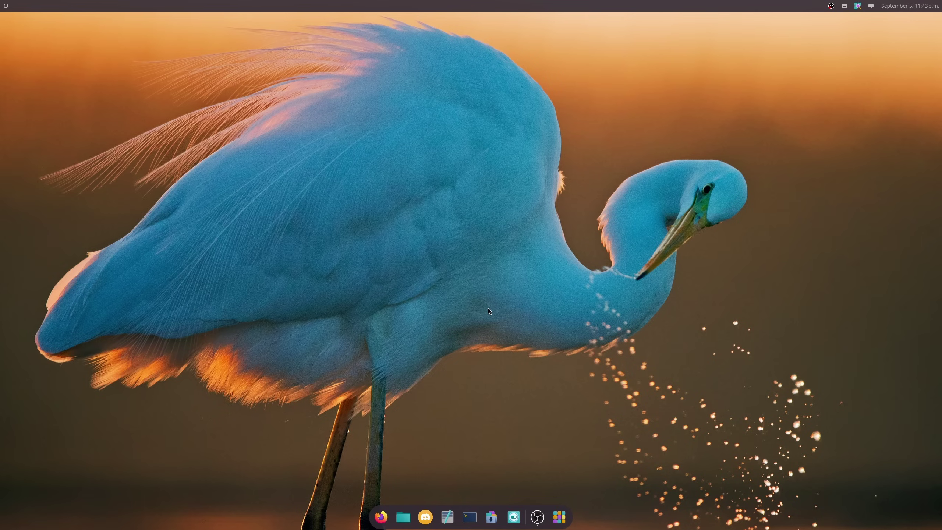
- Open the Home folder in a maximized file manager window, in grid view with icons enlarged by two zoom levels
{"action": "left_click", "coordinate": [399, 515]}
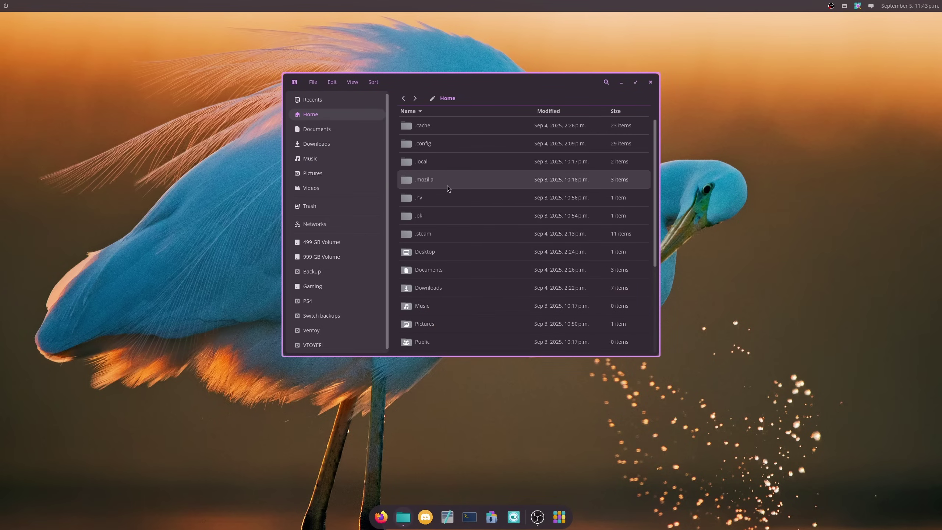
{"action": "left_click", "coordinate": [636, 81]}
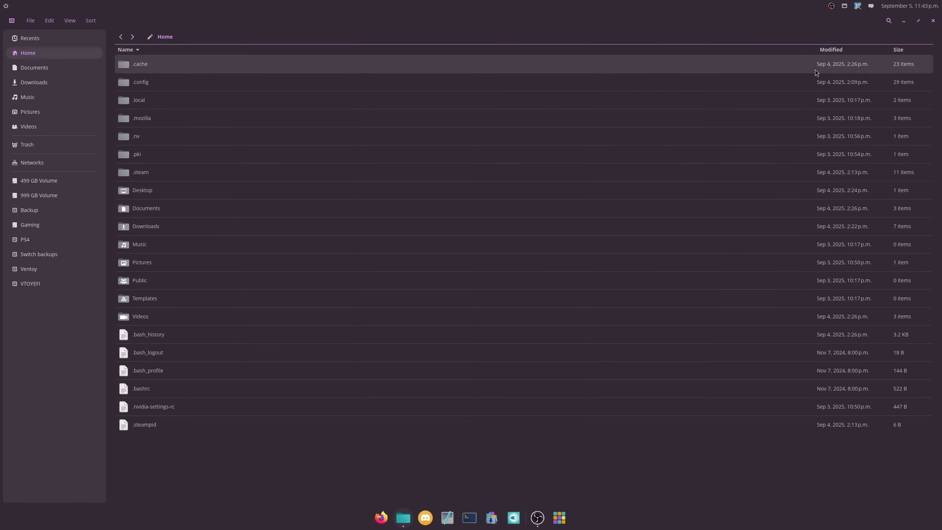
{"action": "left_click", "coordinate": [69, 23]}
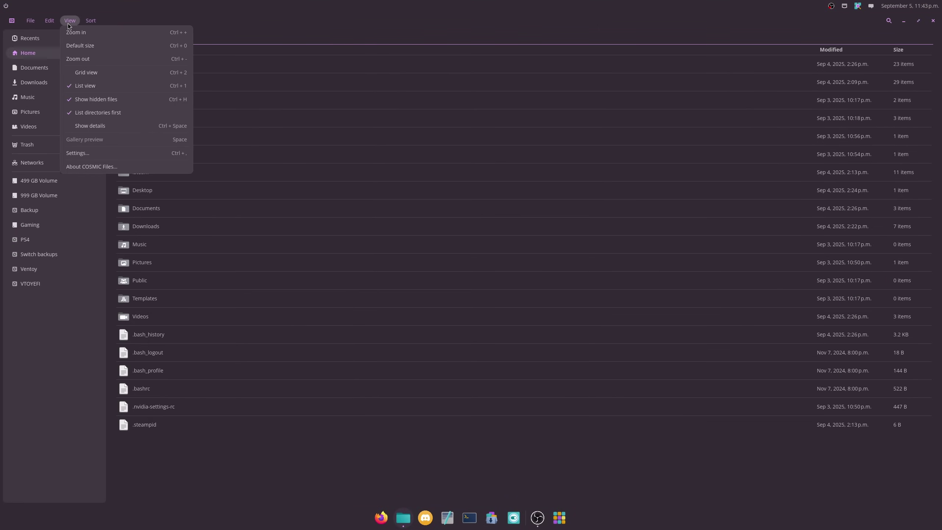
{"action": "left_click", "coordinate": [92, 74]}
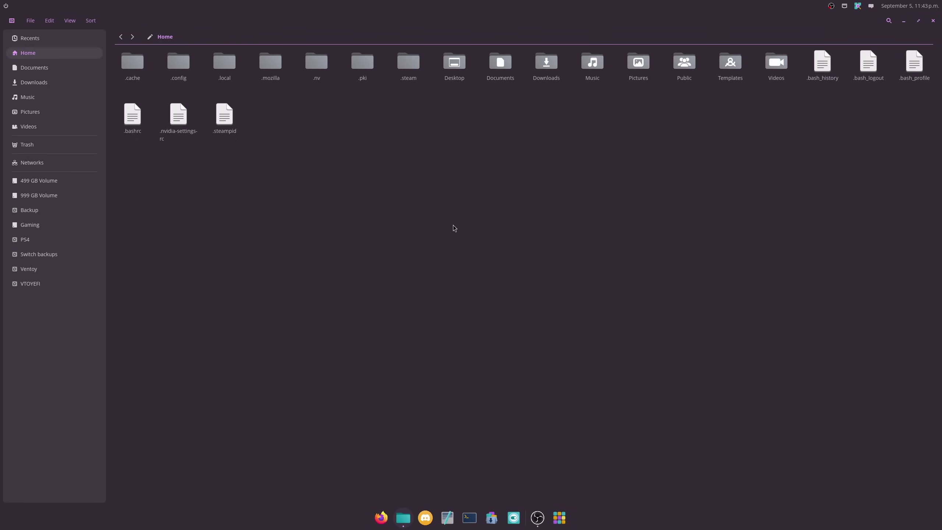
{"action": "key", "text": "ctrl+plus"}
{"action": "key", "text": "ctrl+plus"}
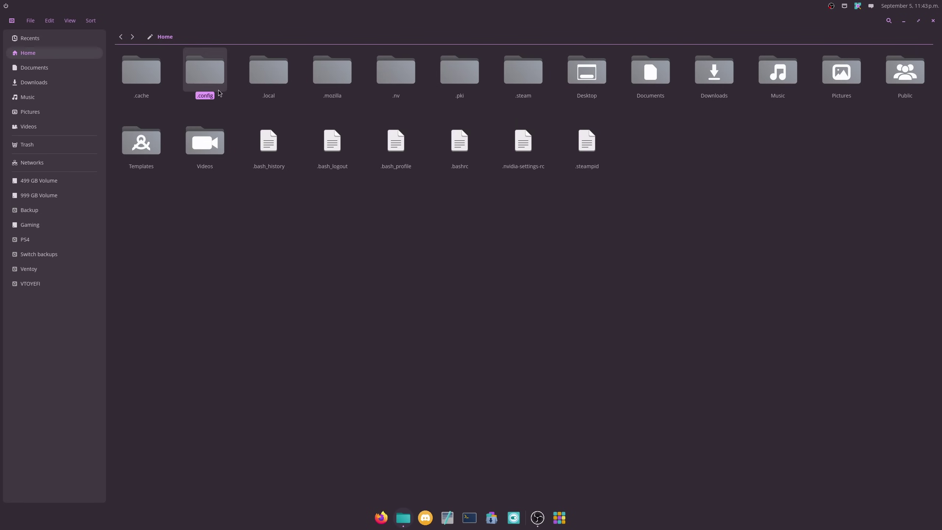
- Go to the folder .config/cosmic/com.system76.CosmicPanel.Dock/v1 inside Home
{"action": "double_click", "coordinate": [204, 72]}
{"action": "double_click", "coordinate": [205, 73]}
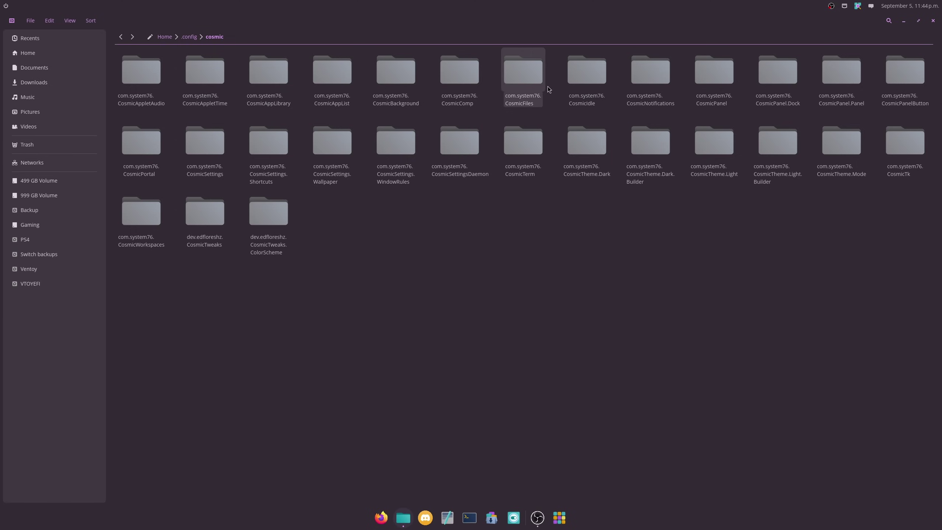
{"action": "double_click", "coordinate": [772, 79]}
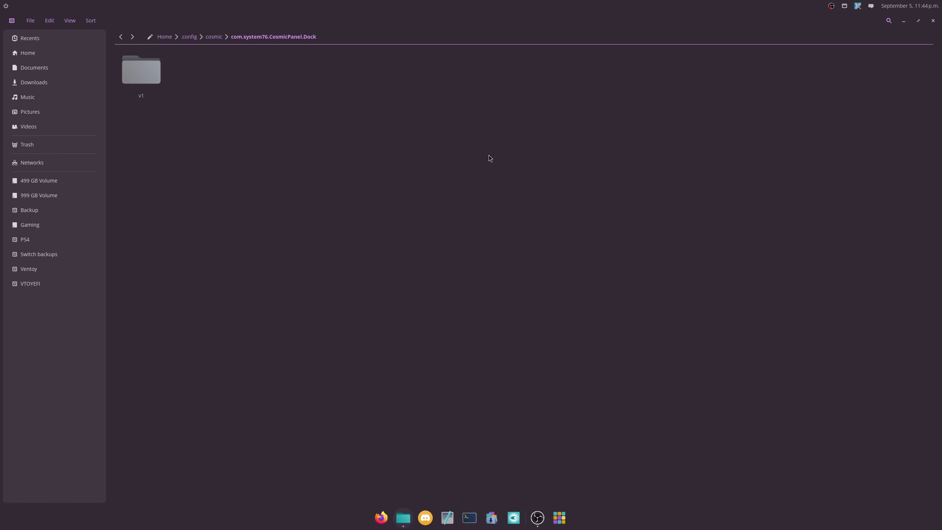
{"action": "double_click", "coordinate": [151, 85]}
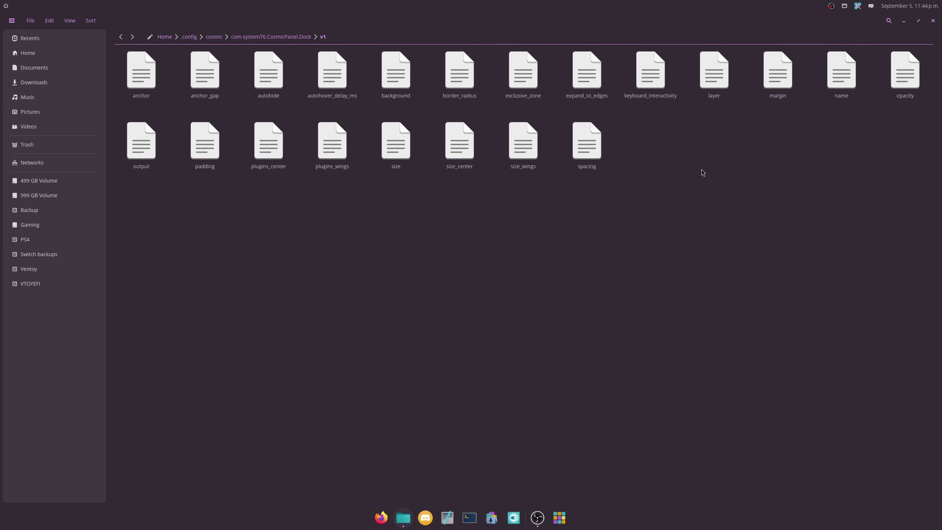
- Restore the file manager to a smaller window, set the dock's border_radius file to 0 and save it
{"action": "right_click", "coordinate": [451, 86]}
{"action": "left_click", "coordinate": [470, 97]}
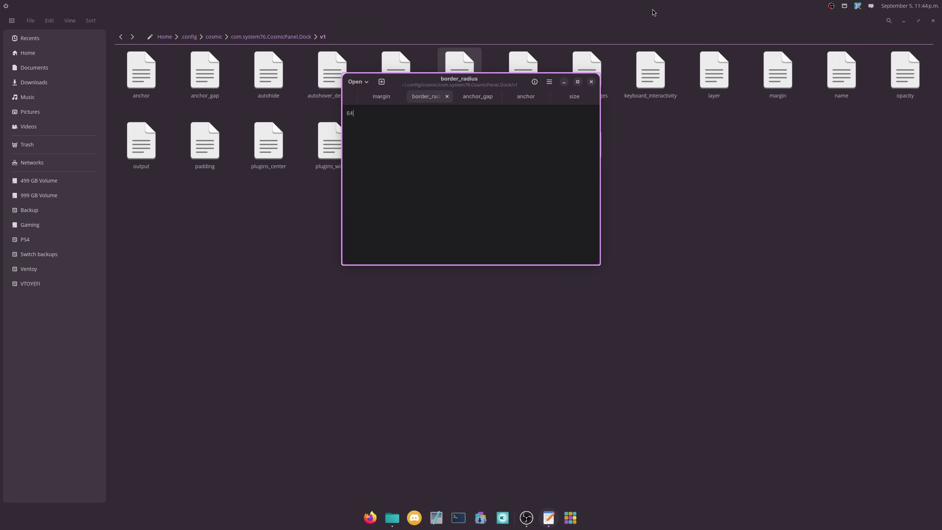
{"action": "left_click", "coordinate": [591, 82]}
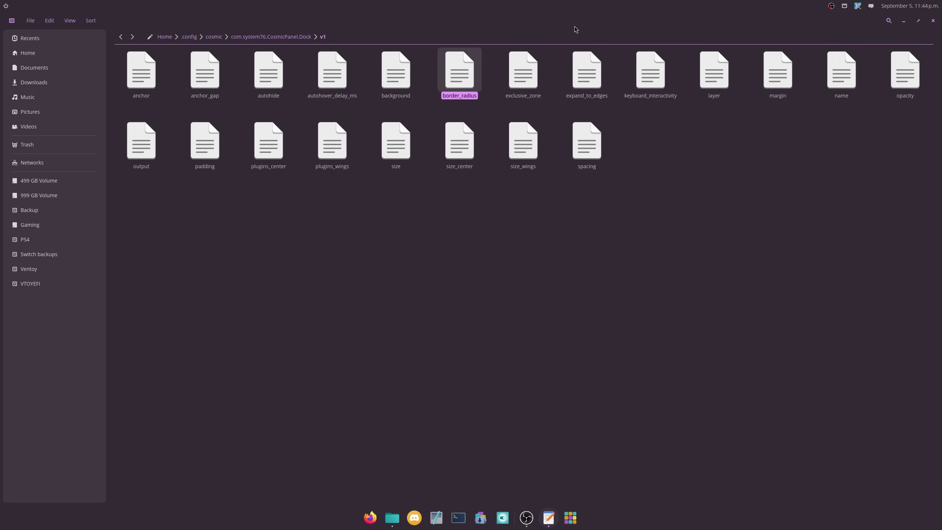
{"action": "double_click", "coordinate": [574, 27]}
{"action": "right_click", "coordinate": [445, 189]}
{"action": "left_click", "coordinate": [454, 197]}
{"action": "left_click_drag", "start_coordinate": [354, 114], "coordinate": [336, 112]}
{"action": "type", "text": "0"}
{"action": "key", "text": "ctrl+s"}
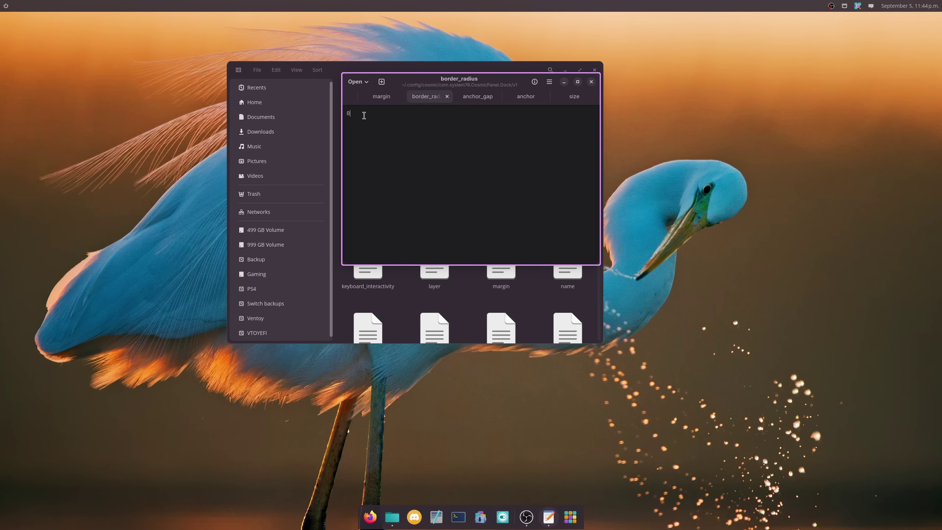
- Set the border_radius value to 64 and save the file
{"action": "key", "text": "BackSpace"}
{"action": "type", "text": "6"}
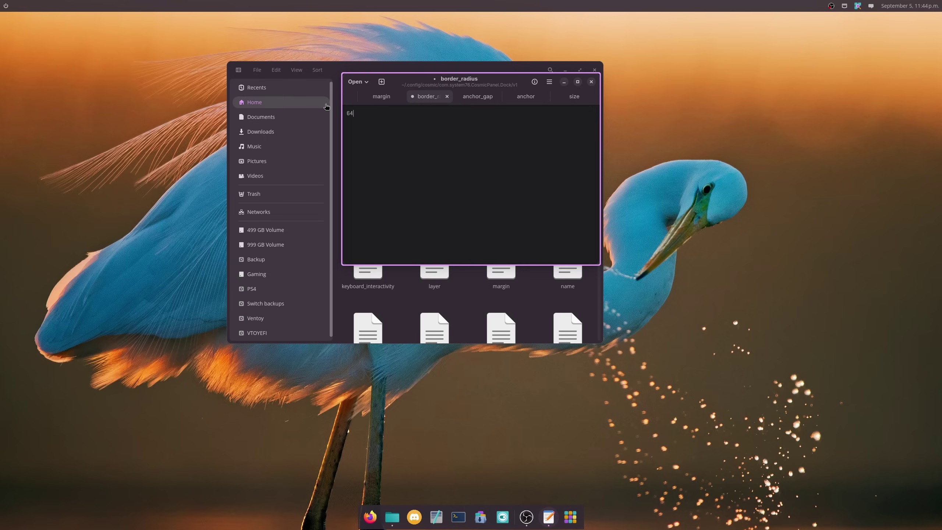
{"action": "type", "text": "4"}
{"action": "key", "text": "ctrl+s"}
- Open the Dock page of COSMIC Settings and show the dock only on display DP-1, leaving the window unmaximized
{"action": "left_click", "coordinate": [570, 516]}
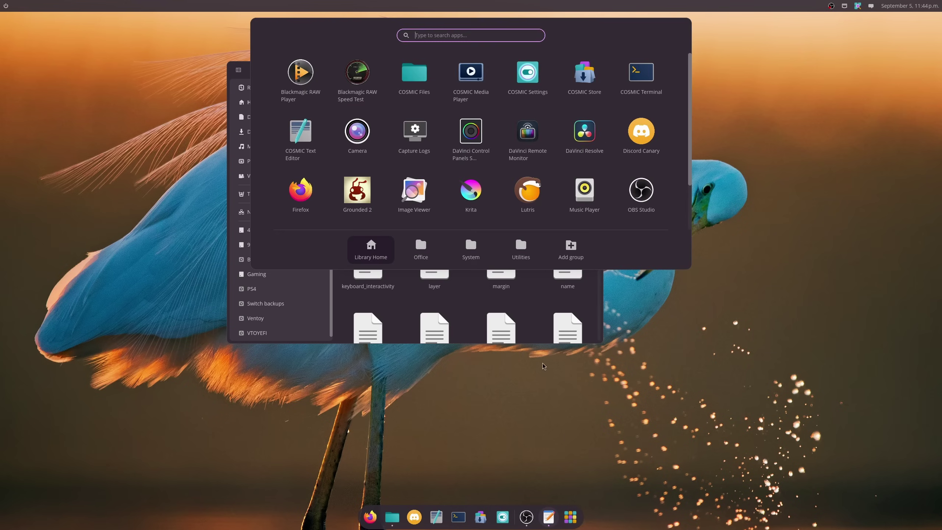
{"action": "left_click", "coordinate": [502, 516]}
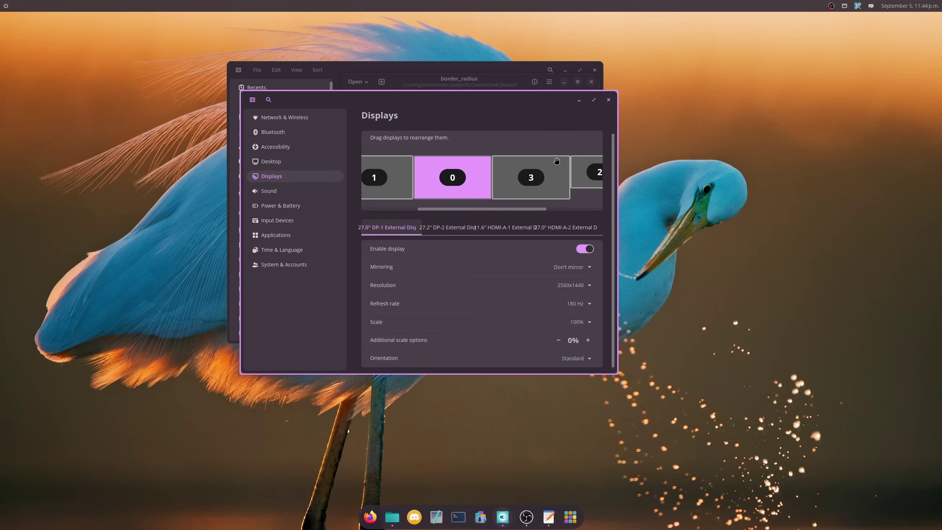
{"action": "left_click", "coordinate": [593, 99]}
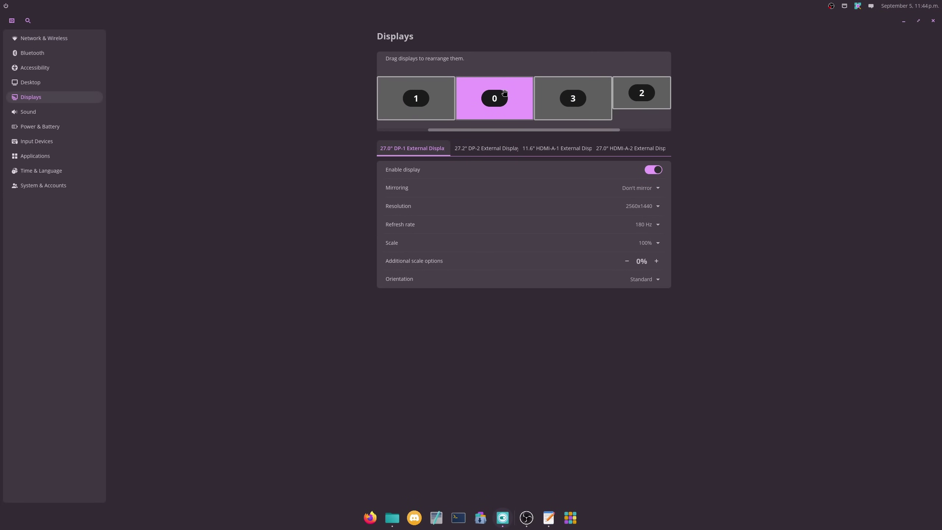
{"action": "left_click", "coordinate": [36, 82]}
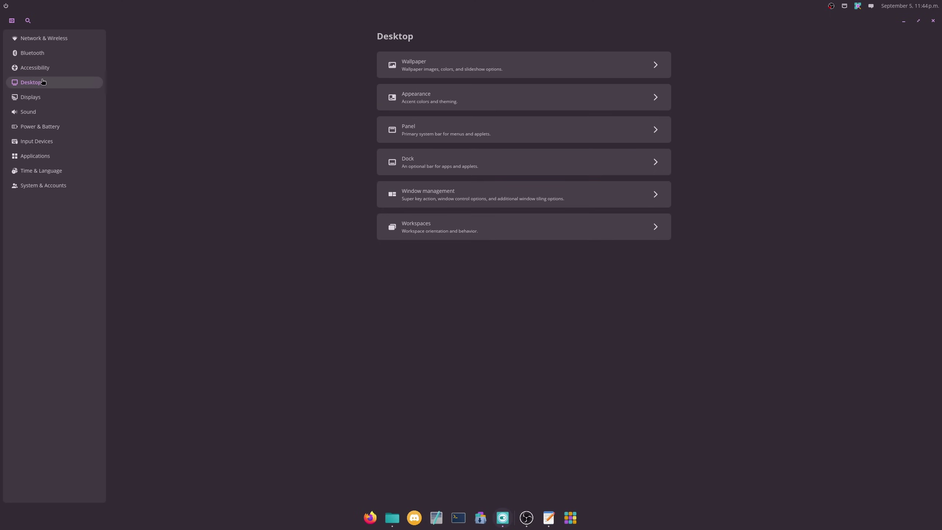
{"action": "left_click", "coordinate": [451, 153]}
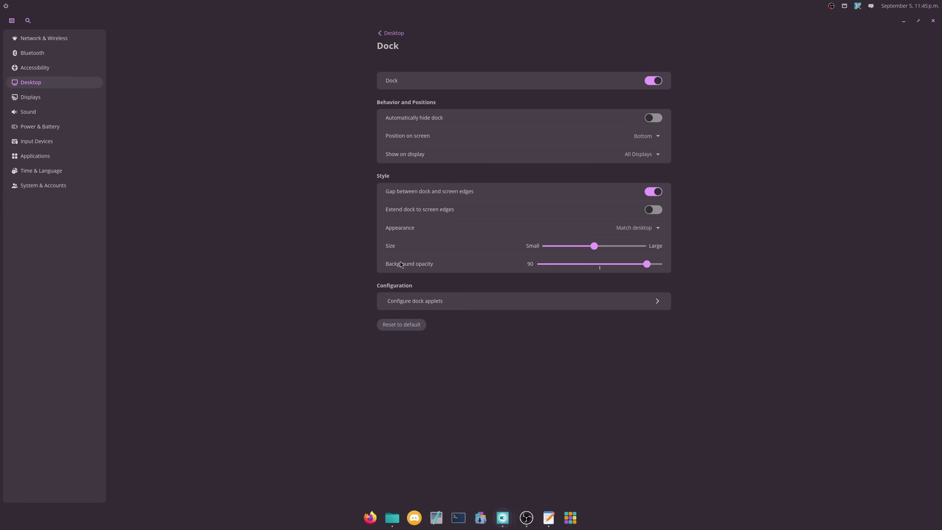
{"action": "left_click", "coordinate": [641, 153]}
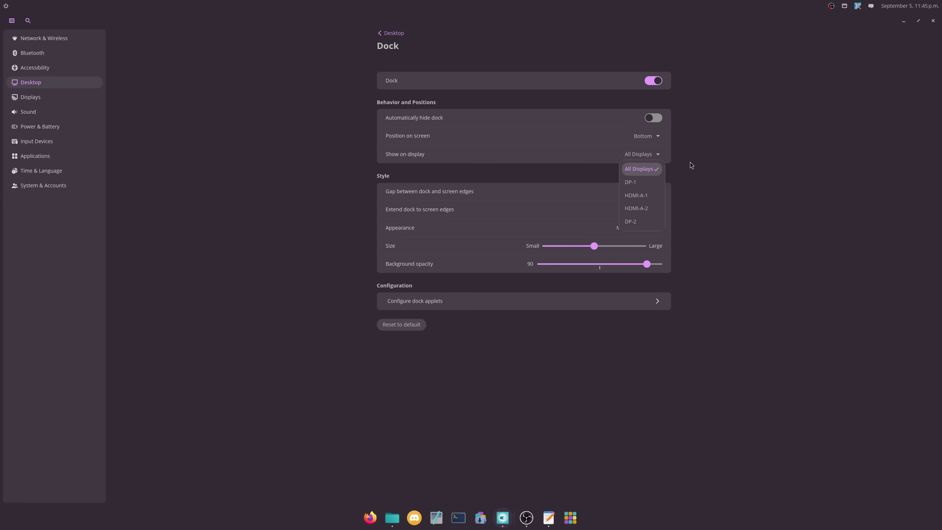
{"action": "left_click", "coordinate": [639, 182]}
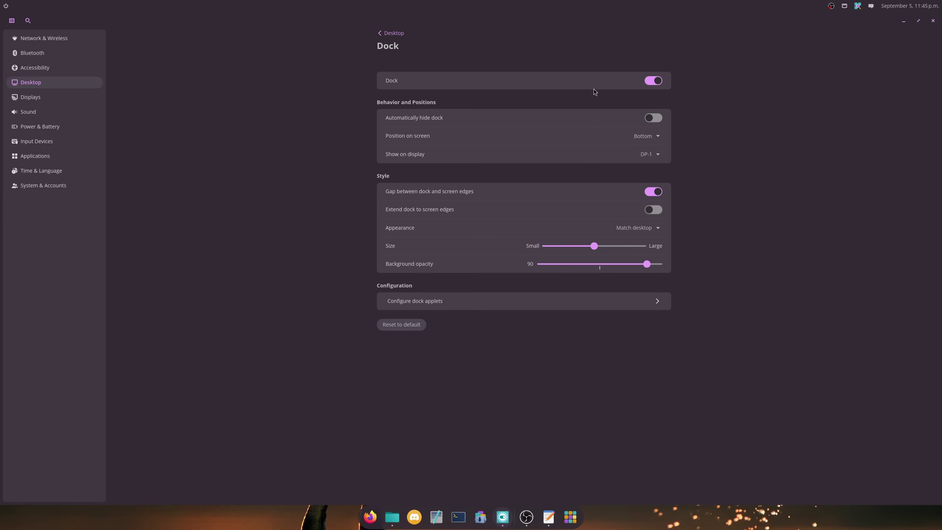
{"action": "left_click", "coordinate": [917, 18]}
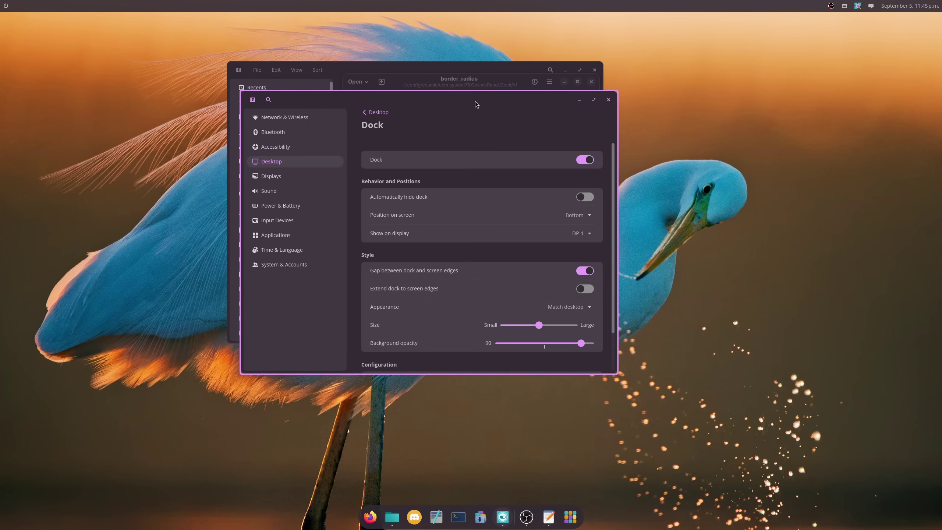
- Move the text editor window off the file manager and open the dock's anchor_gap and anchor files for viewing
{"action": "key", "text": "alt+Tab"}
{"action": "left_click_drag", "start_coordinate": [460, 86], "coordinate": [838, 39]}
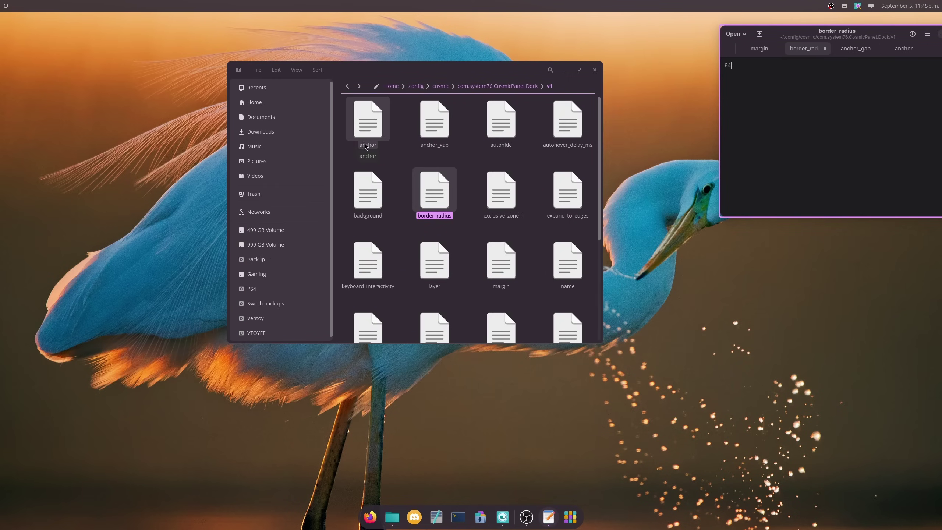
{"action": "left_click", "coordinate": [384, 147]}
{"action": "left_click", "coordinate": [434, 133]}
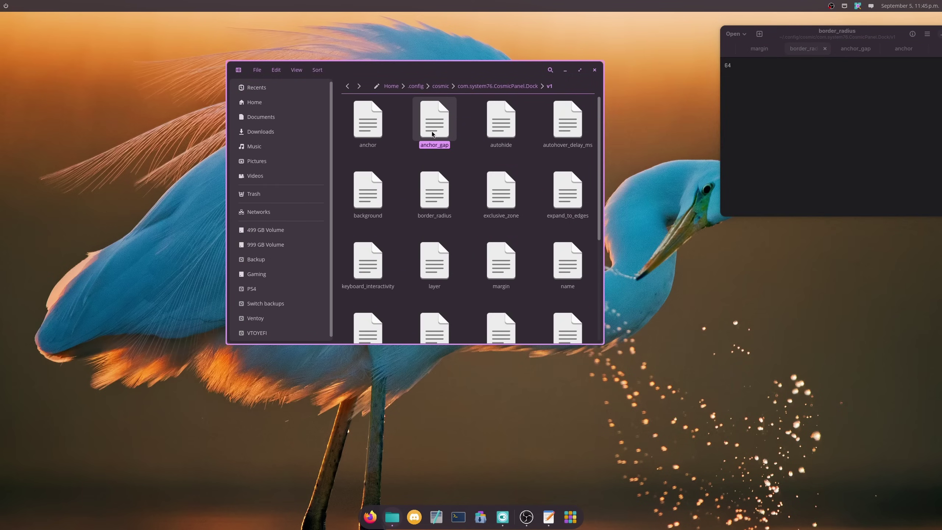
{"action": "right_click", "coordinate": [432, 134]}
{"action": "left_click", "coordinate": [441, 138]}
{"action": "right_click", "coordinate": [365, 135]}
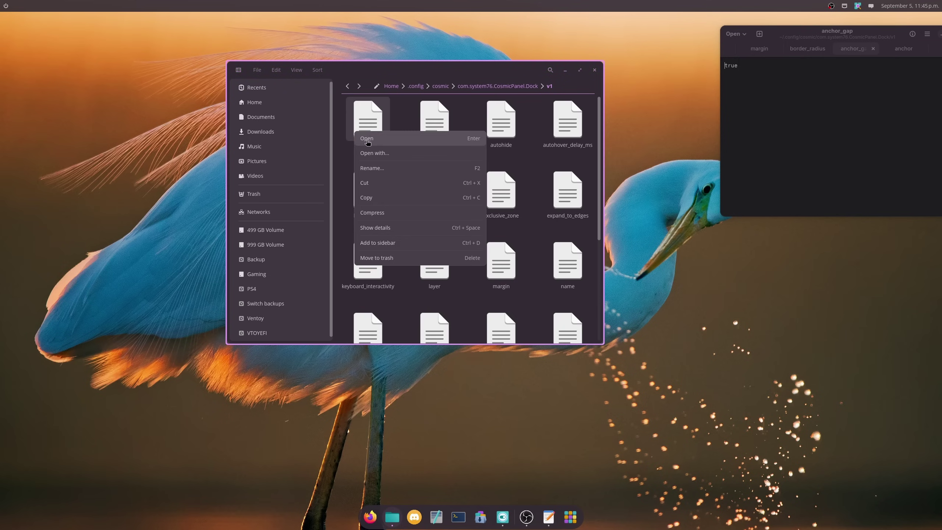
{"action": "left_click", "coordinate": [370, 139]}
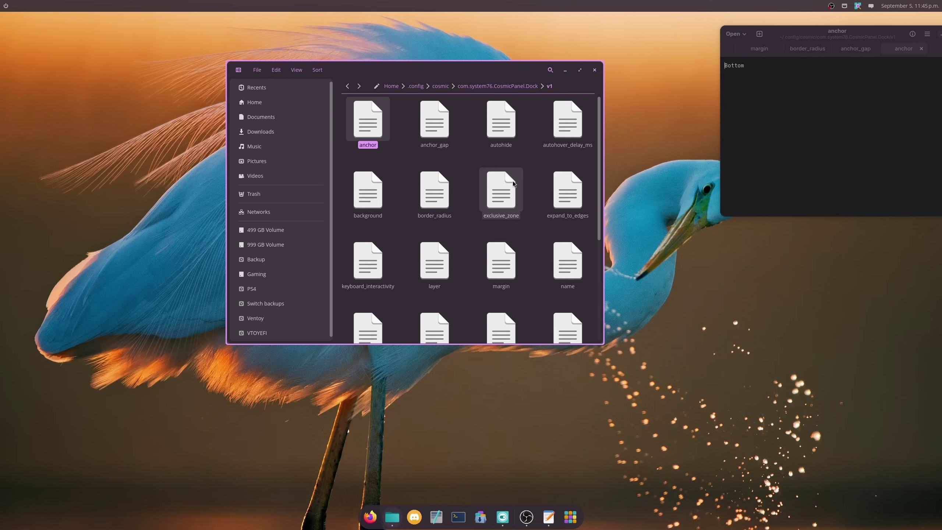
- Open the dock's autohide and autohover_delay_ms files to view their values
{"action": "right_click", "coordinate": [495, 122]}
{"action": "left_click", "coordinate": [500, 127]}
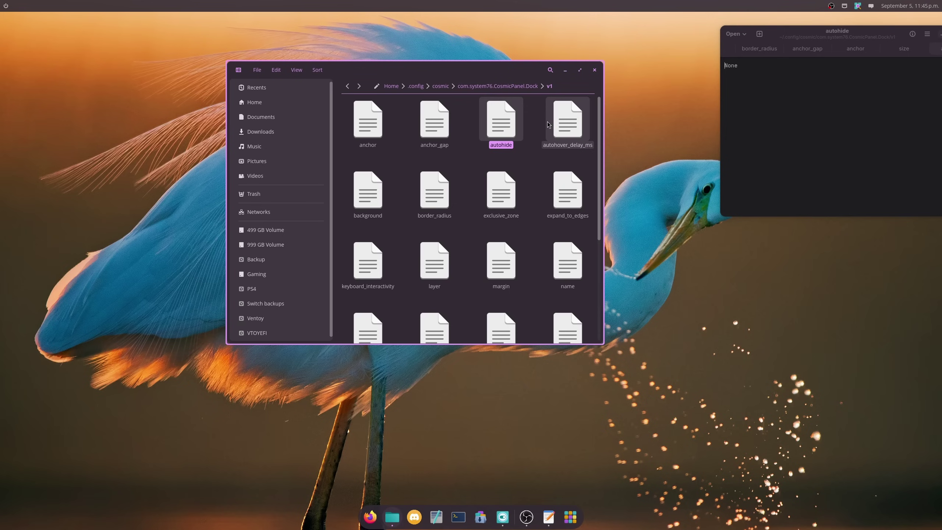
{"action": "right_click", "coordinate": [574, 108]}
{"action": "left_click", "coordinate": [587, 115]}
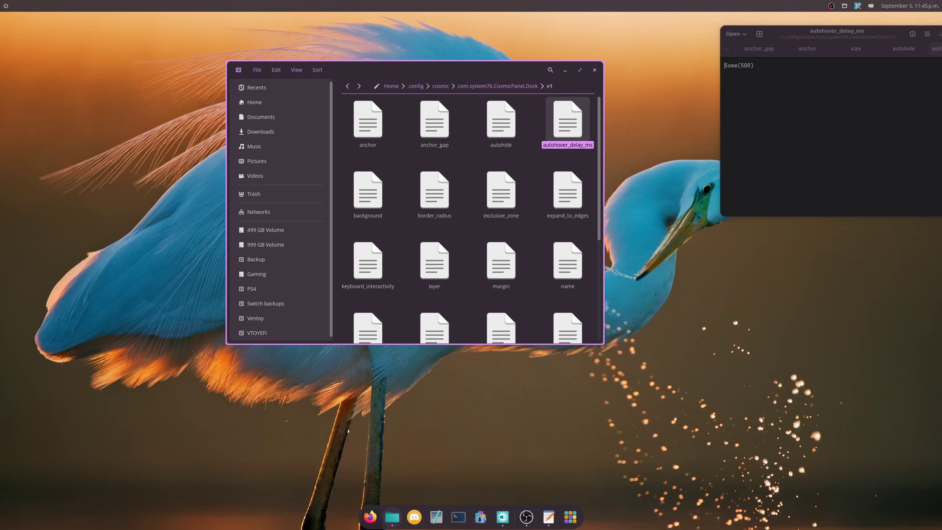
- Tile the windows into screen quarters: settings at upper left, text editor at lower left, file manager at upper right
{"action": "left_click_drag", "start_coordinate": [208, 63], "coordinate": [1, 14]}
{"action": "left_click_drag", "start_coordinate": [794, 37], "coordinate": [1, 419]}
{"action": "left_click_drag", "start_coordinate": [503, 71], "coordinate": [916, 39]}
- Clear the previously opened documents out of the text editor, leaving a new empty document
{"action": "right_click", "coordinate": [626, 160]}
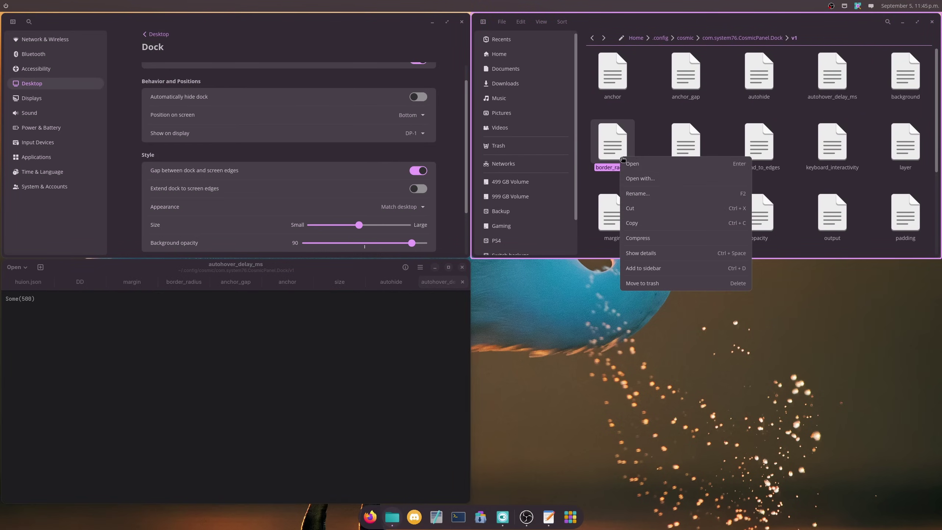
{"action": "left_click", "coordinate": [644, 168]}
{"action": "right_click", "coordinate": [29, 281]}
{"action": "left_click", "coordinate": [84, 340]}
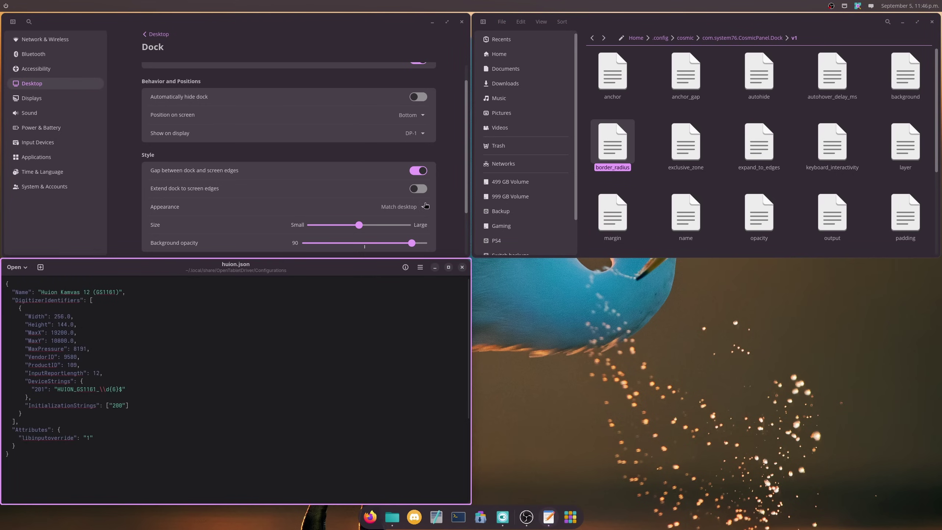
{"action": "left_click", "coordinate": [40, 267]}
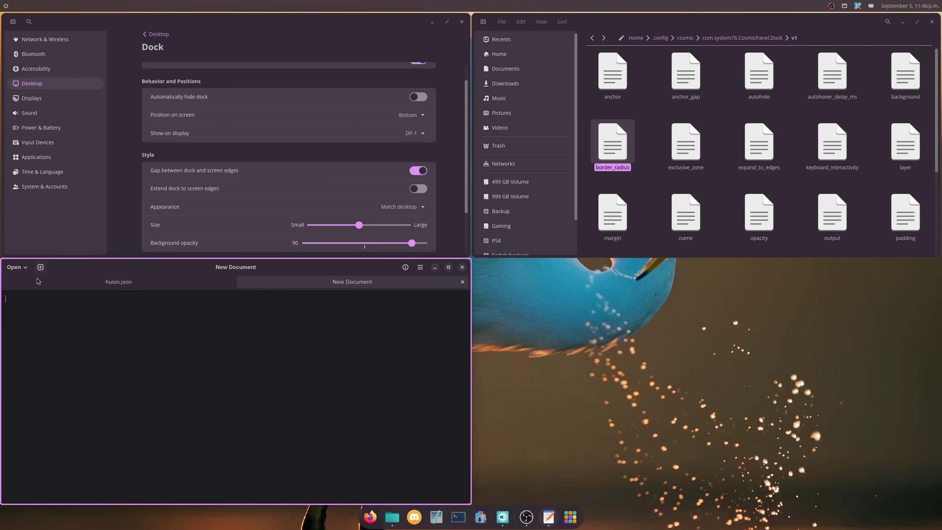
{"action": "left_click", "coordinate": [229, 284]}
- Open the dock's anchor, anchor_gap and autohide files in separate text editor tabs
{"action": "double_click", "coordinate": [612, 71]}
{"action": "right_click", "coordinate": [680, 85]}
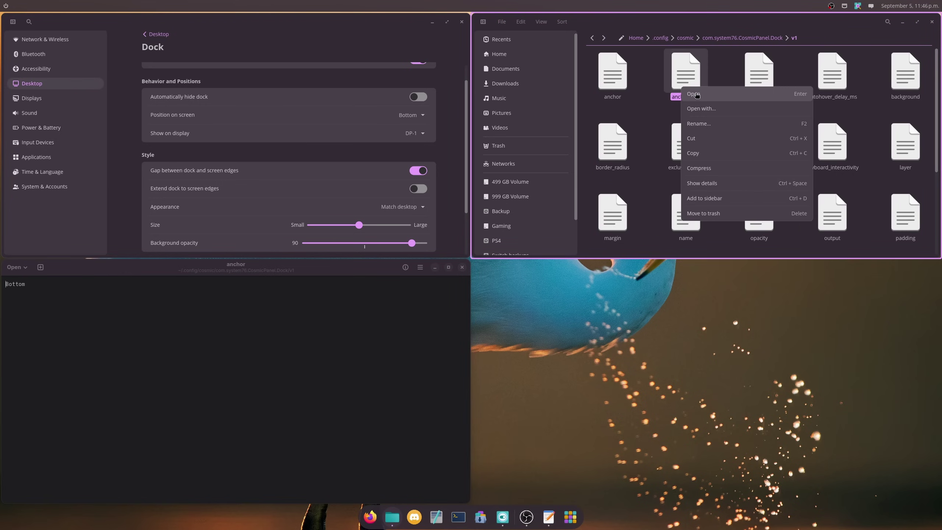
{"action": "left_click", "coordinate": [738, 92]}
{"action": "left_click", "coordinate": [753, 86]}
{"action": "right_click", "coordinate": [753, 86]}
{"action": "left_click", "coordinate": [779, 90]}
- Open the dock's autohover_delay_ms, background and border_radius files in separate text editor tabs
{"action": "right_click", "coordinate": [834, 80]}
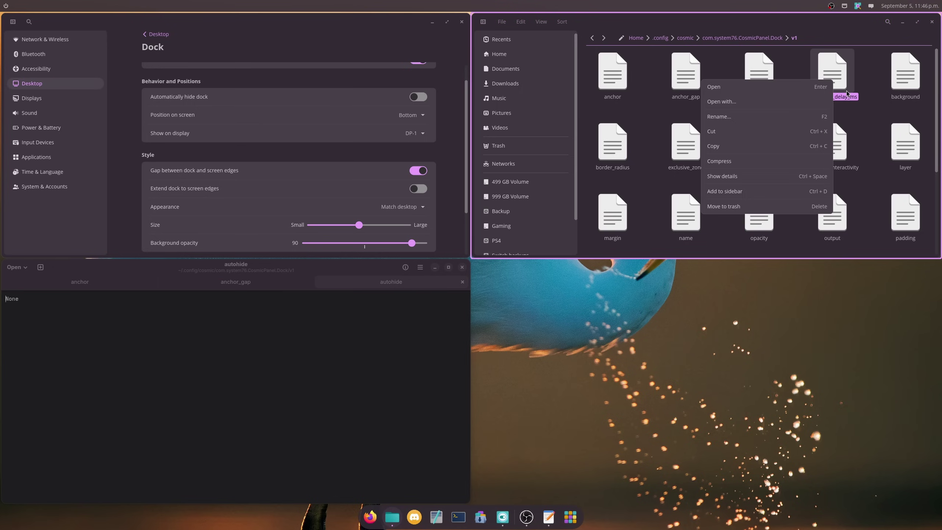
{"action": "left_click", "coordinate": [815, 89]}
{"action": "right_click", "coordinate": [909, 96]}
{"action": "left_click", "coordinate": [782, 90]}
{"action": "right_click", "coordinate": [618, 160]}
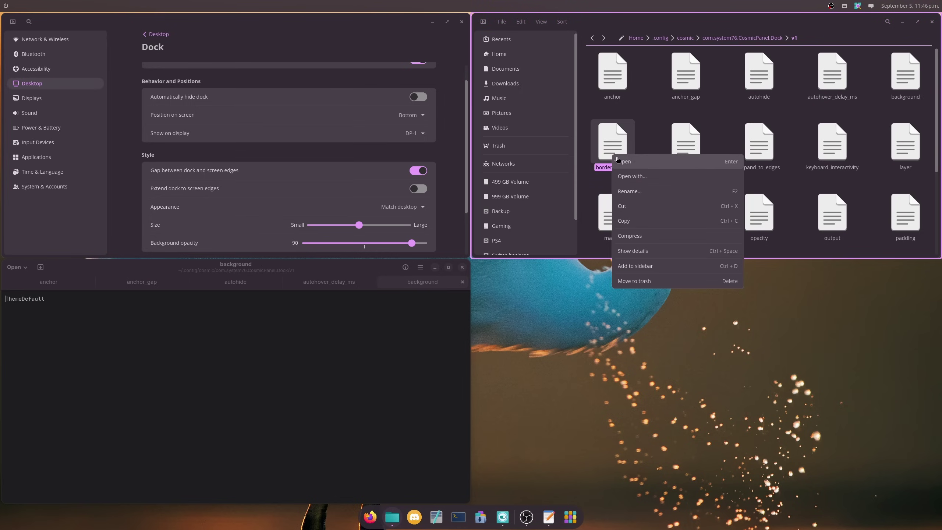
{"action": "left_click", "coordinate": [618, 160]}
- Open the exclusive_zone, expand_to_edges, keyboard_interactivity and layer files in further text editor tabs
{"action": "right_click", "coordinate": [670, 149]}
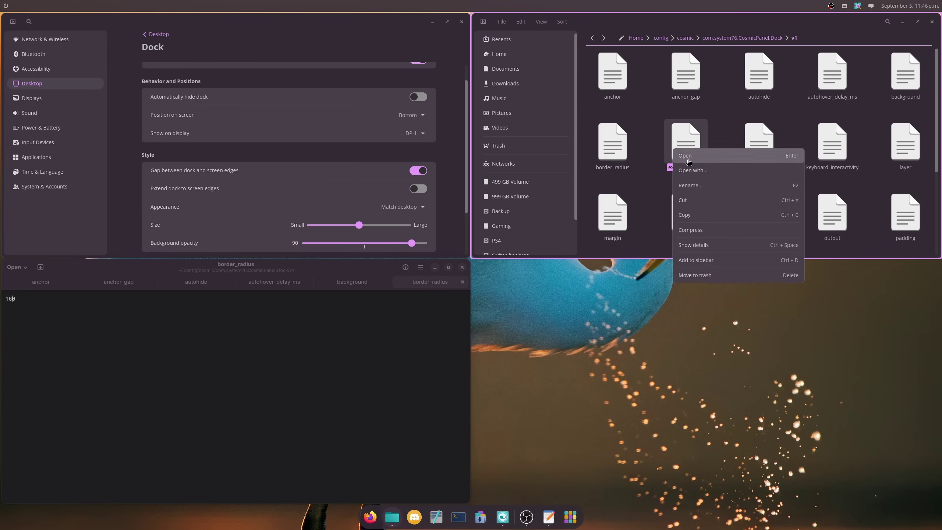
{"action": "left_click", "coordinate": [678, 156]}
{"action": "right_click", "coordinate": [776, 146]}
{"action": "left_click", "coordinate": [786, 150]}
{"action": "right_click", "coordinate": [831, 148]}
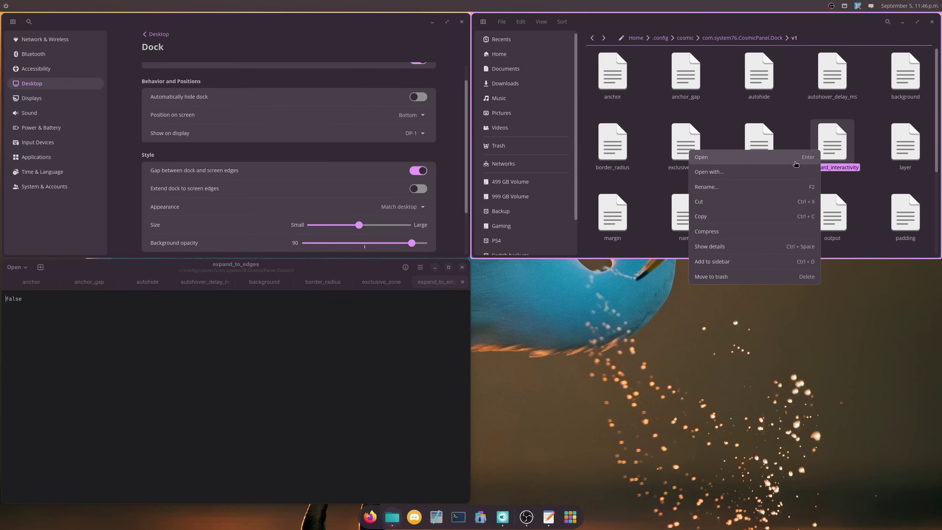
{"action": "left_click", "coordinate": [797, 157]}
{"action": "right_click", "coordinate": [897, 148]}
{"action": "left_click", "coordinate": [815, 155]}
- Open the dock's margin, name and opacity configuration files in text editor tabs
{"action": "right_click", "coordinate": [608, 212]}
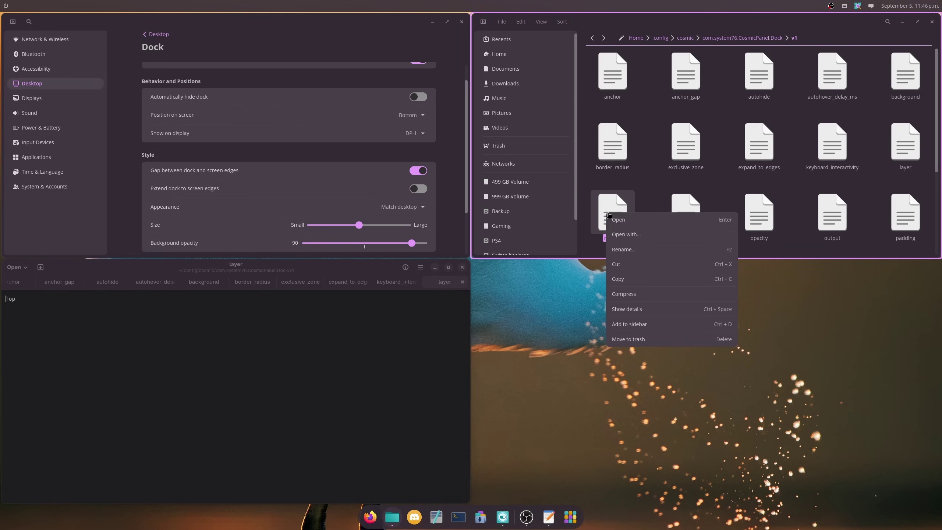
{"action": "left_click", "coordinate": [668, 222]}
{"action": "right_click", "coordinate": [674, 214]}
{"action": "left_click", "coordinate": [682, 220]}
{"action": "right_click", "coordinate": [757, 218]}
{"action": "left_click", "coordinate": [766, 225]}
- Open the dock's output and padding configuration files in text editor tabs
{"action": "right_click", "coordinate": [832, 213]}
{"action": "left_click", "coordinate": [831, 220]}
{"action": "right_click", "coordinate": [881, 215]}
{"action": "left_click", "coordinate": [830, 221]}
{"action": "left_click", "coordinate": [762, 163]}
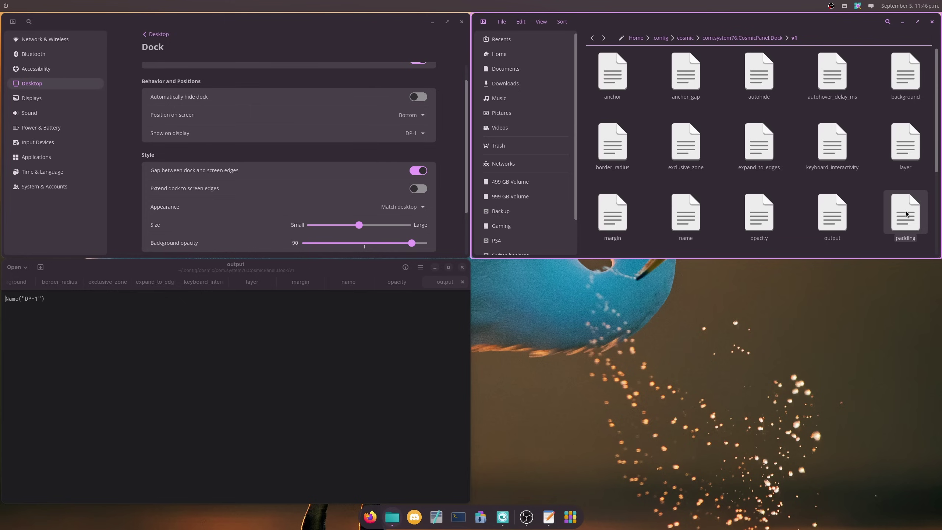
{"action": "right_click", "coordinate": [905, 211]}
{"action": "left_click", "coordinate": [797, 218]}
- Open the plugins_center, plugins_wings, size and size_center files in text editor tabs
{"action": "scroll", "coordinate": [729, 225], "scroll_direction": "down", "scroll_amount": 5}
{"action": "right_click", "coordinate": [611, 201]}
{"action": "left_click", "coordinate": [626, 207]}
{"action": "right_click", "coordinate": [691, 195]}
{"action": "left_click", "coordinate": [703, 202]}
{"action": "right_click", "coordinate": [756, 193]}
{"action": "left_click", "coordinate": [771, 203]}
{"action": "right_click", "coordinate": [824, 202]}
{"action": "left_click", "coordinate": [829, 208]}
- Open the remaining size_wings and spacing files in text editor tabs
{"action": "right_click", "coordinate": [892, 208]}
{"action": "left_click", "coordinate": [884, 218]}
{"action": "right_click", "coordinate": [892, 210]}
{"action": "left_click", "coordinate": [890, 217]}
{"action": "scroll", "coordinate": [883, 217], "scroll_direction": "down", "scroll_amount": 3}
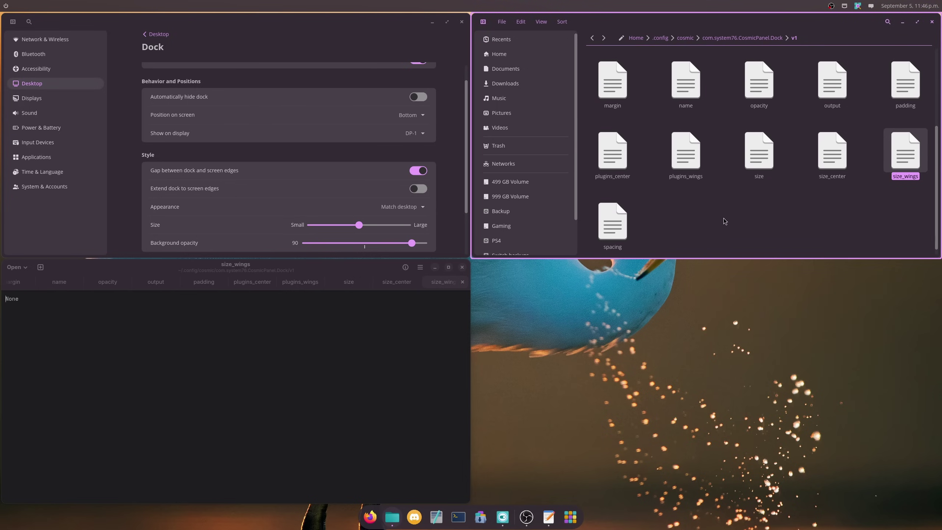
{"action": "left_click", "coordinate": [610, 214]}
{"action": "right_click", "coordinate": [616, 208]}
{"action": "left_click", "coordinate": [626, 213]}
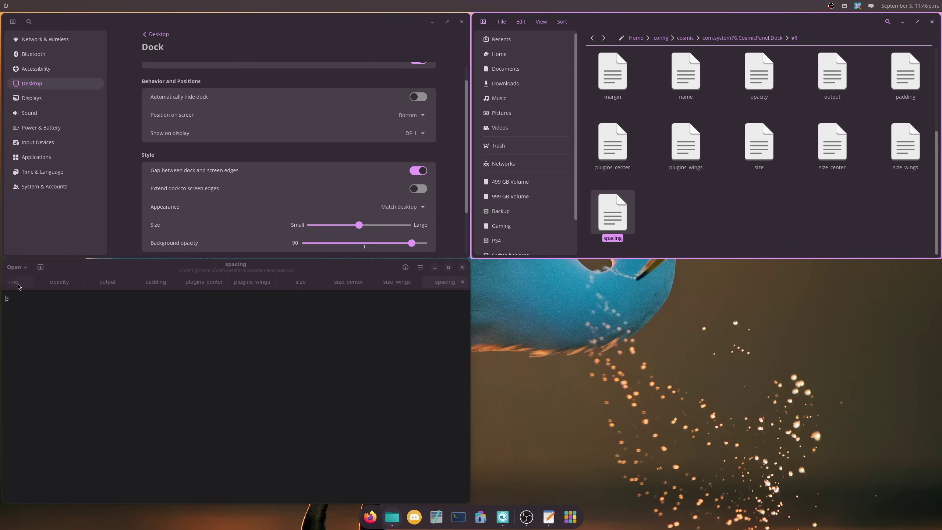
- Try 1 as the value in the dock's spacing file, and save the file with 0 instead
{"action": "left_click", "coordinate": [11, 298]}
{"action": "double_click", "coordinate": [9, 301]}
{"action": "type", "text": "1"}
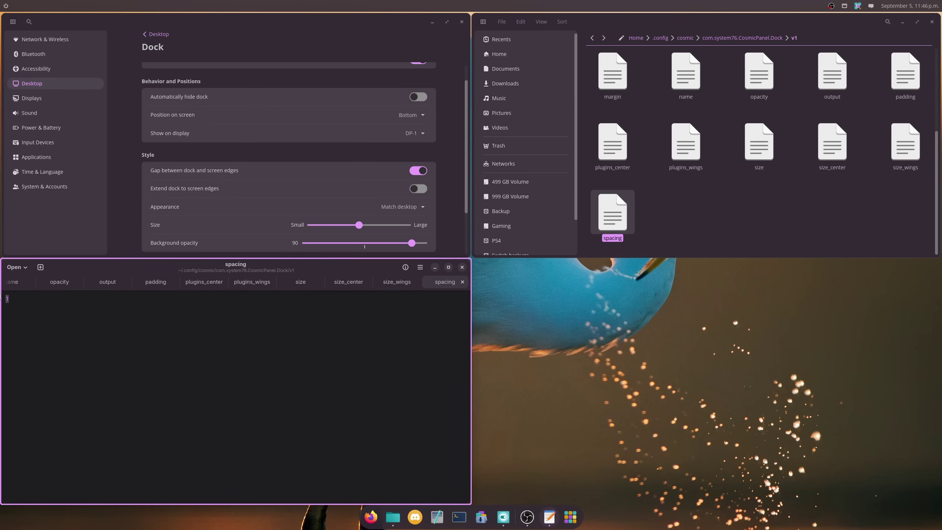
{"action": "type", "text": "0"}
{"action": "key", "text": "ctrl+s"}
- Review the contents of the size_wings, size_center, size, plugins_wings and plugins_center files
{"action": "left_click", "coordinate": [402, 282]}
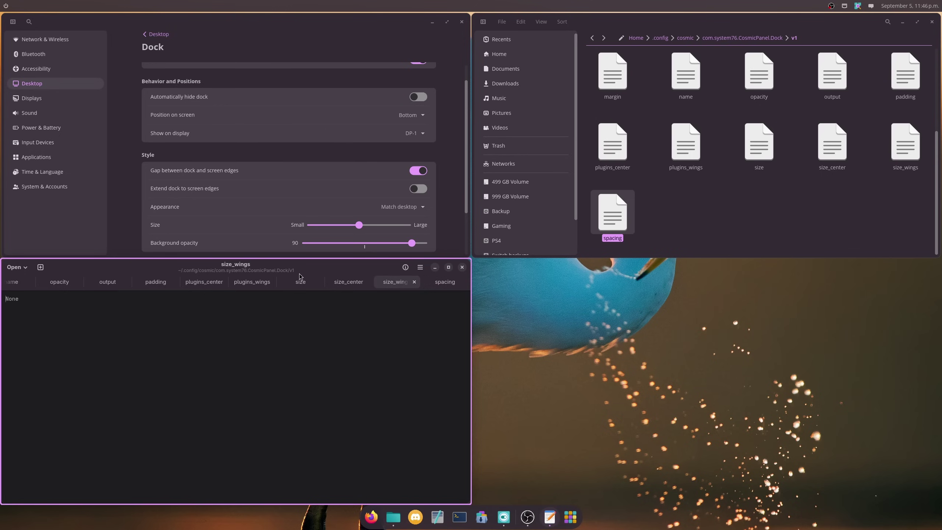
{"action": "left_click", "coordinate": [349, 283]}
{"action": "left_click", "coordinate": [296, 286]}
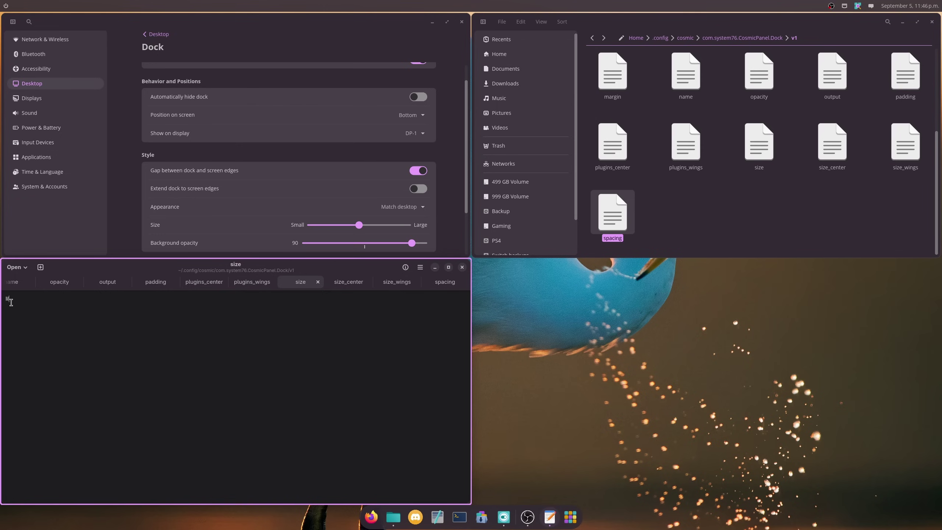
{"action": "left_click", "coordinate": [237, 284]}
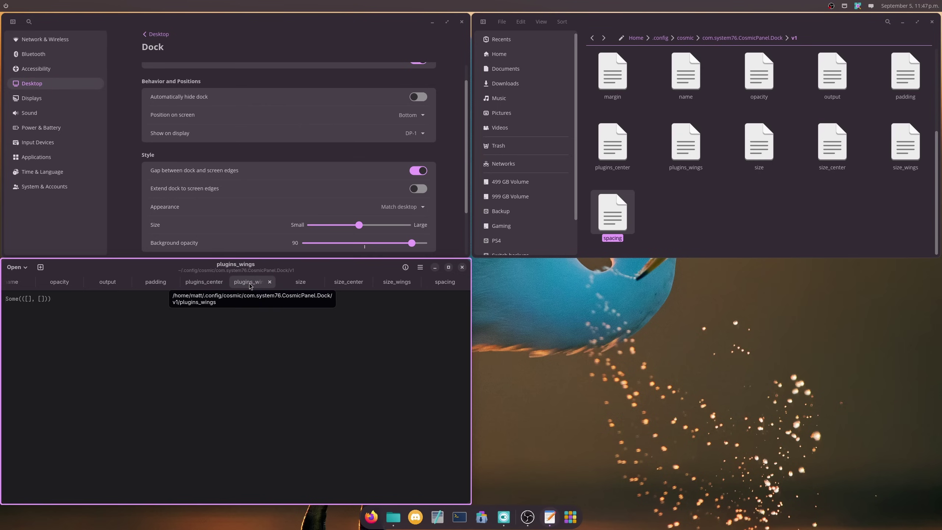
{"action": "left_click", "coordinate": [203, 283]}
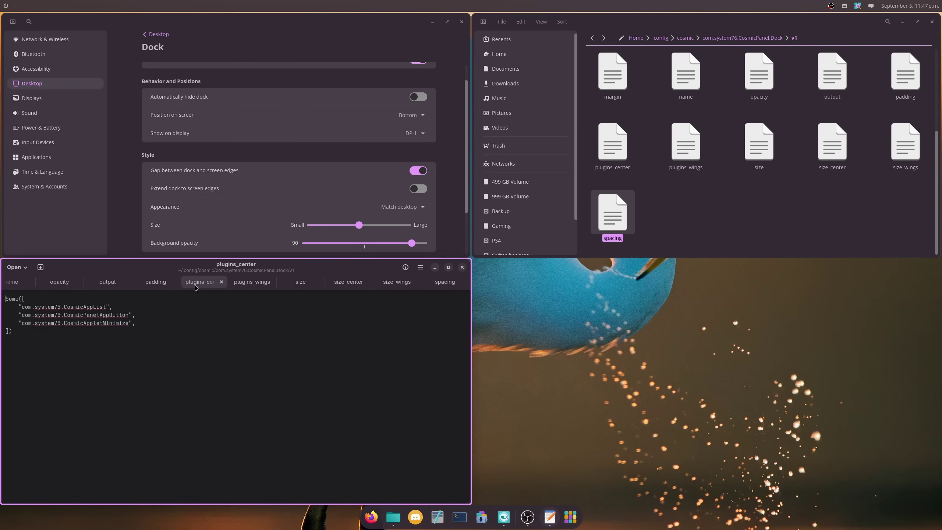
- Try the dock's app library launcher and view the terminal icon's context menu, dismissing both to return to plugins_center
{"action": "left_click", "coordinate": [564, 519]}
{"action": "left_click", "coordinate": [564, 520]}
{"action": "right_click", "coordinate": [456, 521]}
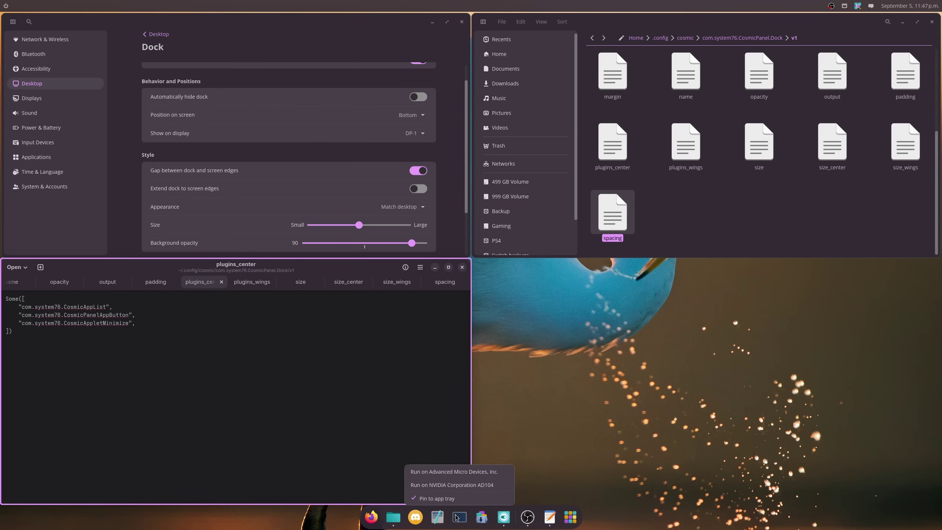
{"action": "left_click", "coordinate": [143, 289]}
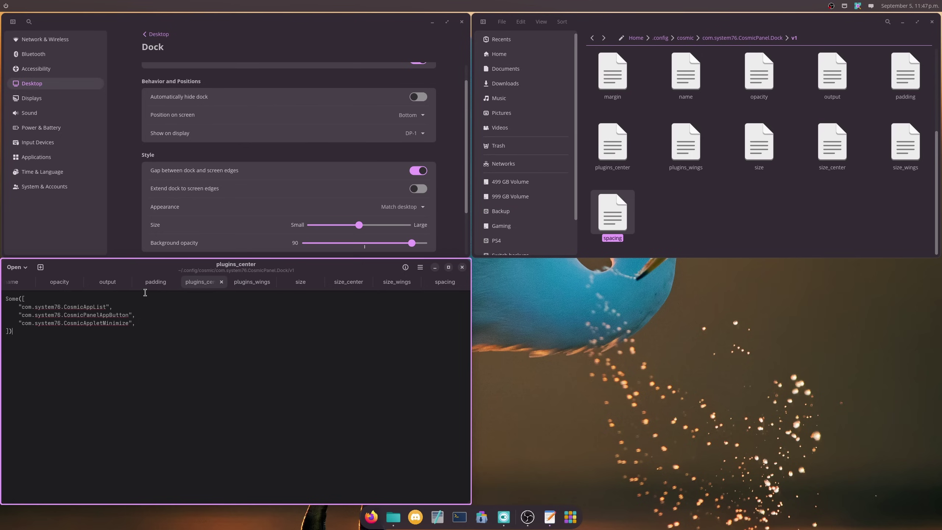
- Save a trial value of 10 in the dock's padding file, and replace it with 3
{"action": "left_click", "coordinate": [146, 281]}
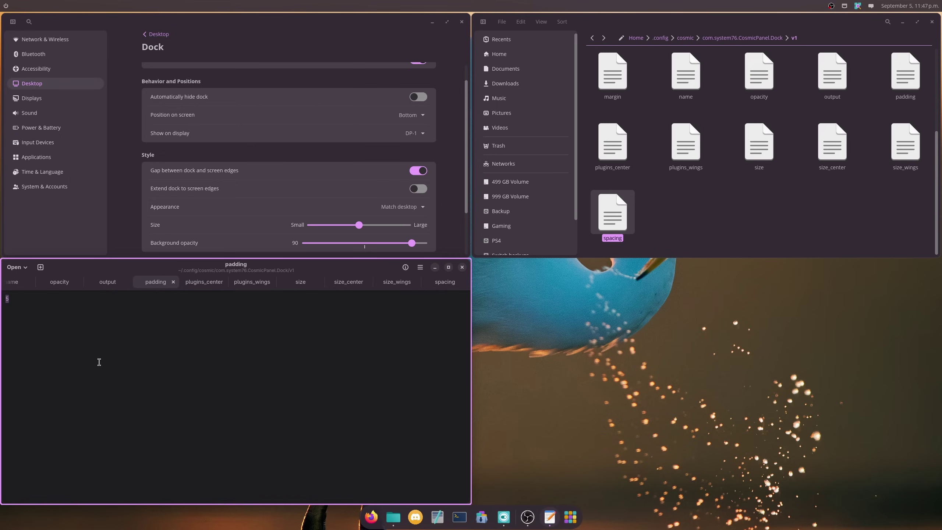
{"action": "type", "text": "10"}
{"action": "key", "text": "ctrl+s"}
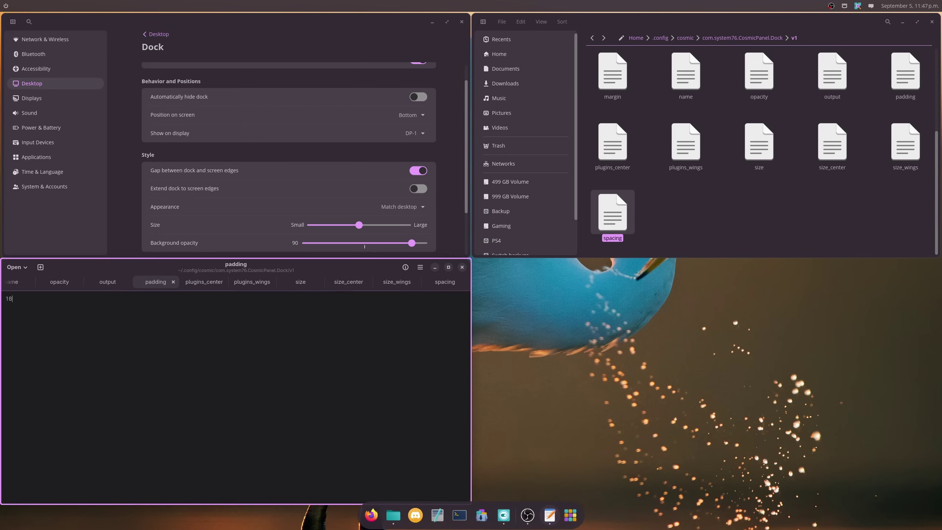
{"action": "key", "text": "BackSpace"}
{"action": "key", "text": "BackSpace"}
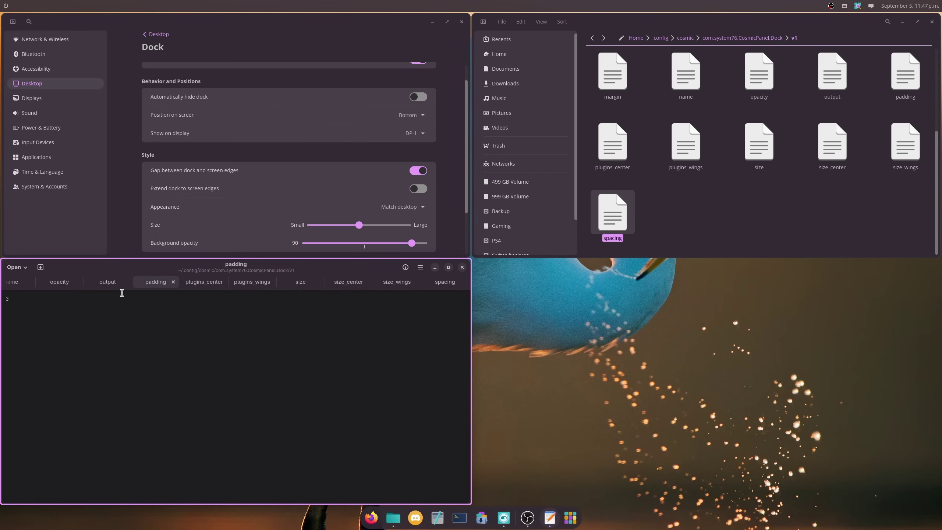
- Review the contents of the dock's output, opacity and name files
{"action": "left_click", "coordinate": [109, 282]}
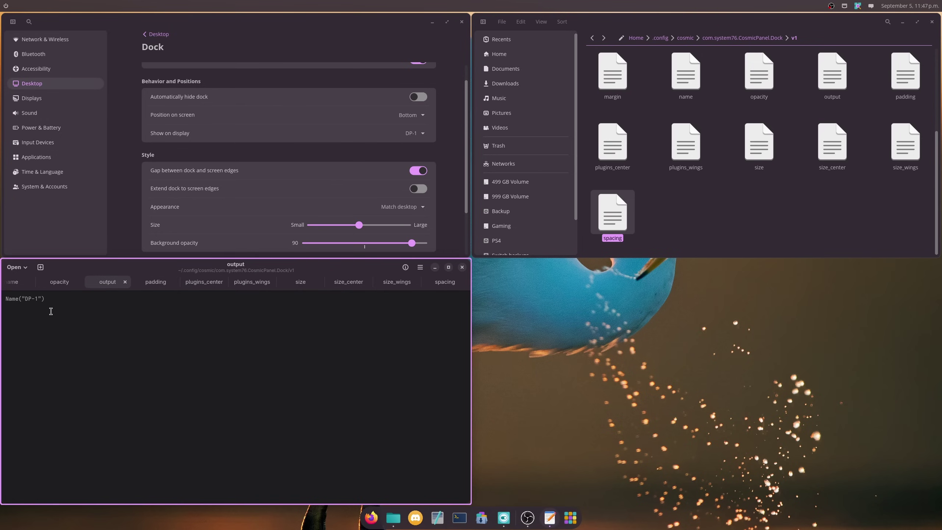
{"action": "left_click", "coordinate": [61, 286]}
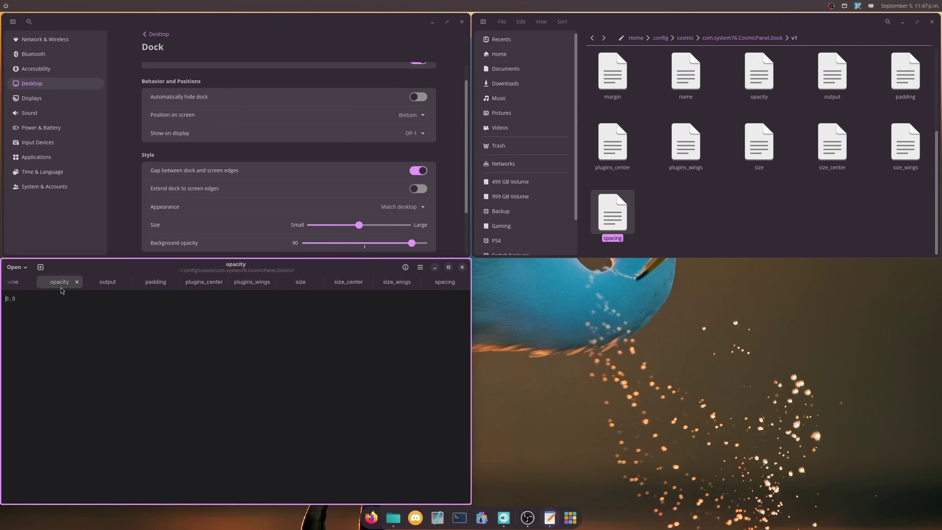
{"action": "left_click", "coordinate": [14, 286]}
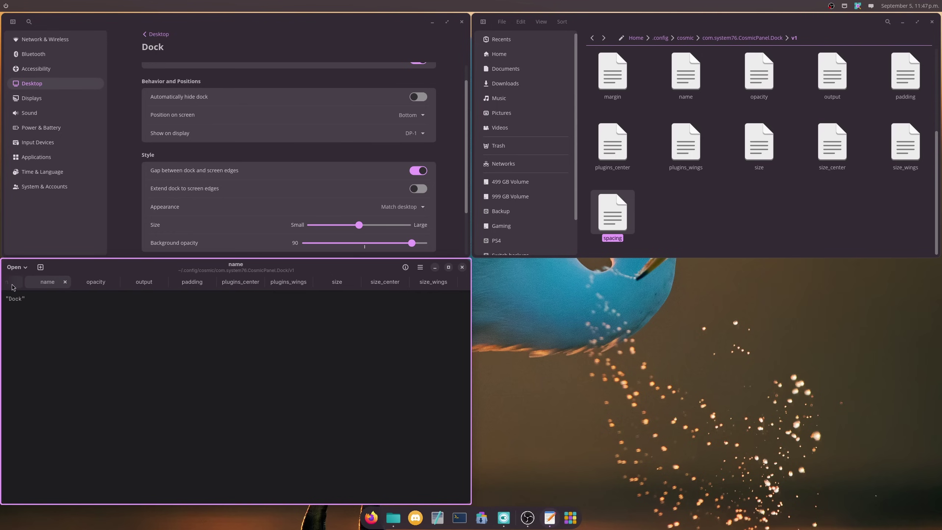
- Save a trial value of 6 in the dock's margin file, and restore it to 2
{"action": "left_click", "coordinate": [12, 285]}
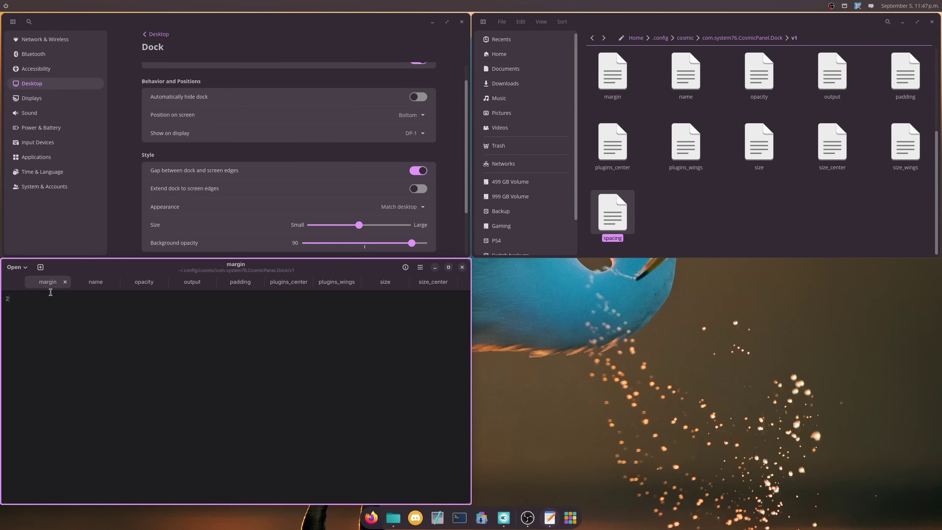
{"action": "type", "text": "6"}
{"action": "key", "text": "ctrl+s"}
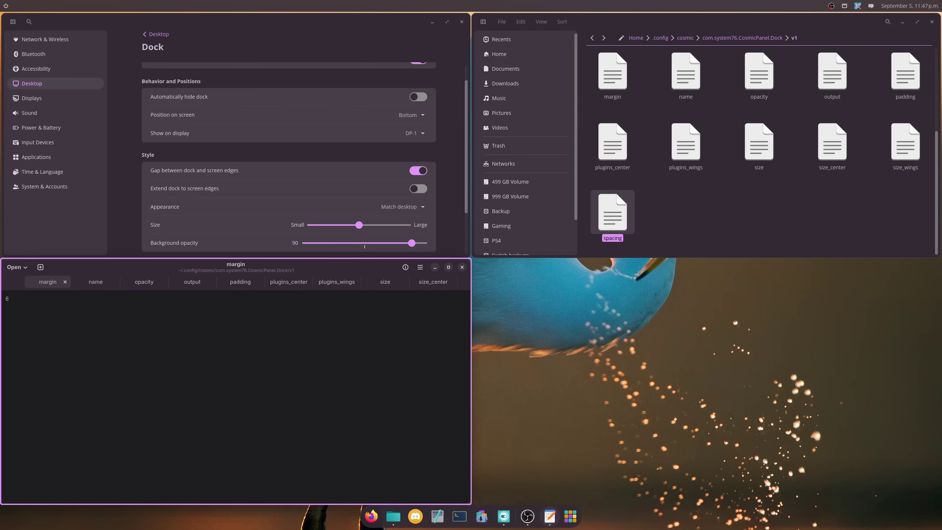
{"action": "key", "text": "BackSpace"}
{"action": "key", "text": "ctrl+s"}
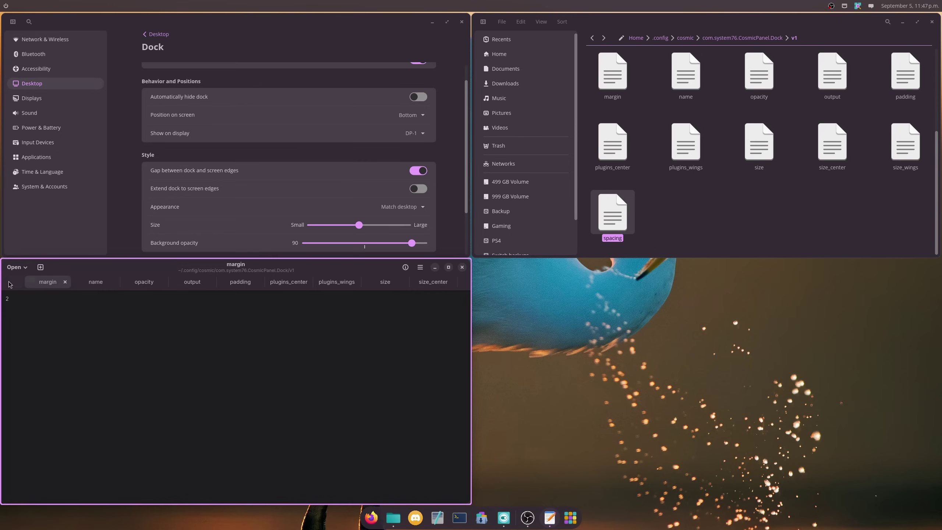
- Review the contents of the layer, keyboard_interactivity, expand_to_edges and exclusive_zone files
{"action": "scroll", "coordinate": [13, 285], "scroll_direction": "up", "scroll_amount": 2}
{"action": "left_click", "coordinate": [41, 282]}
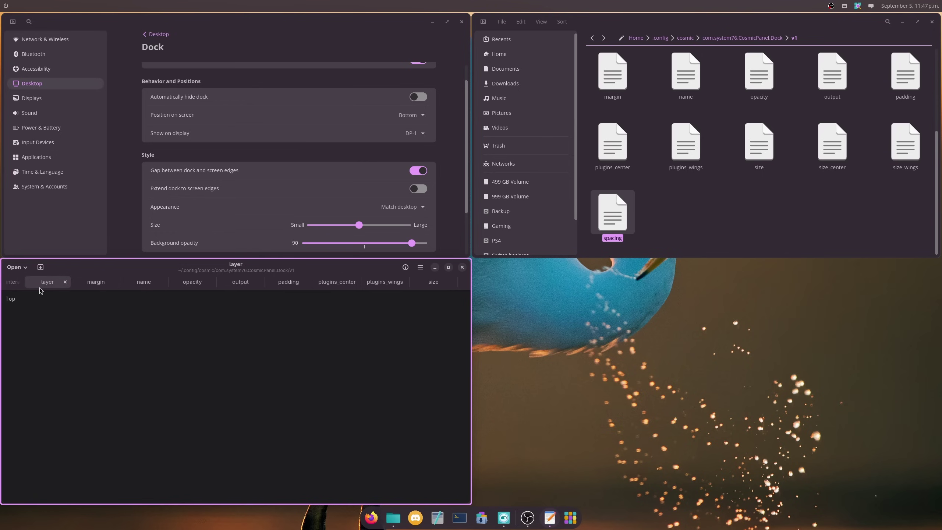
{"action": "left_click", "coordinate": [13, 284]}
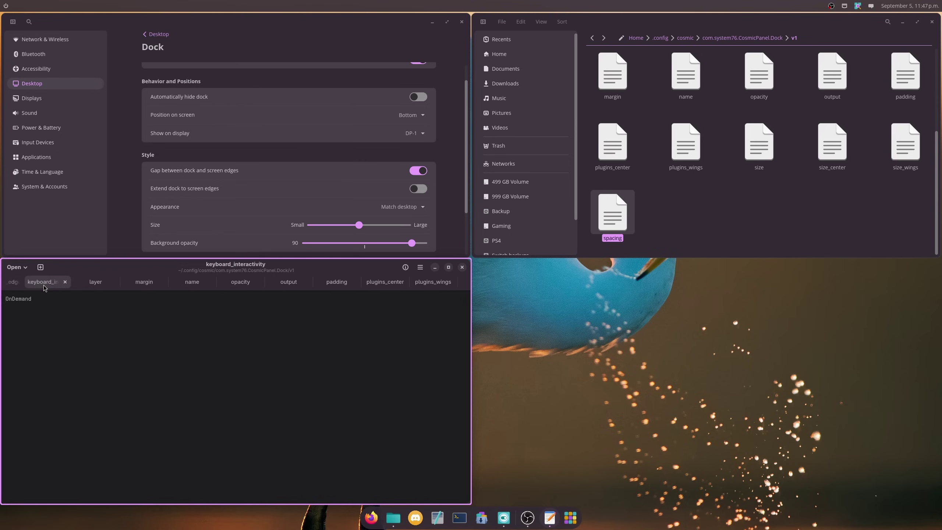
{"action": "left_click", "coordinate": [12, 284]}
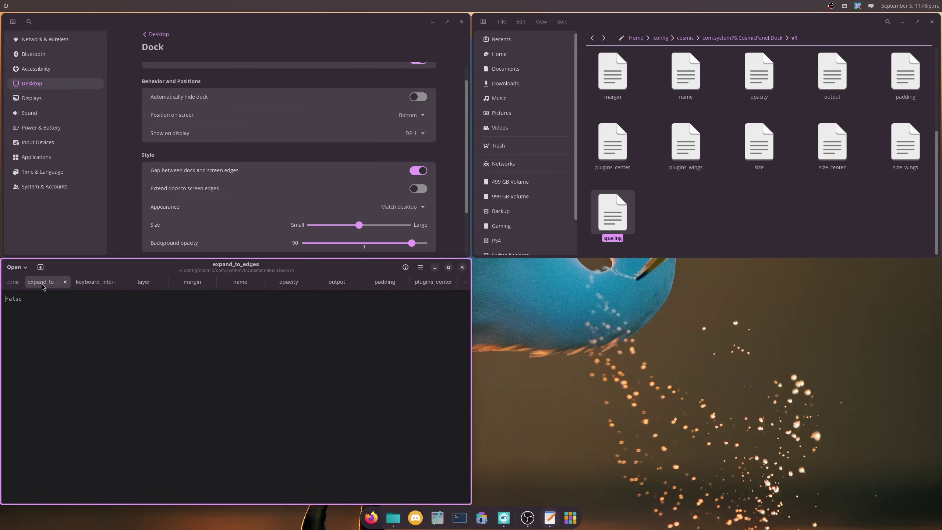
{"action": "left_click", "coordinate": [13, 284]}
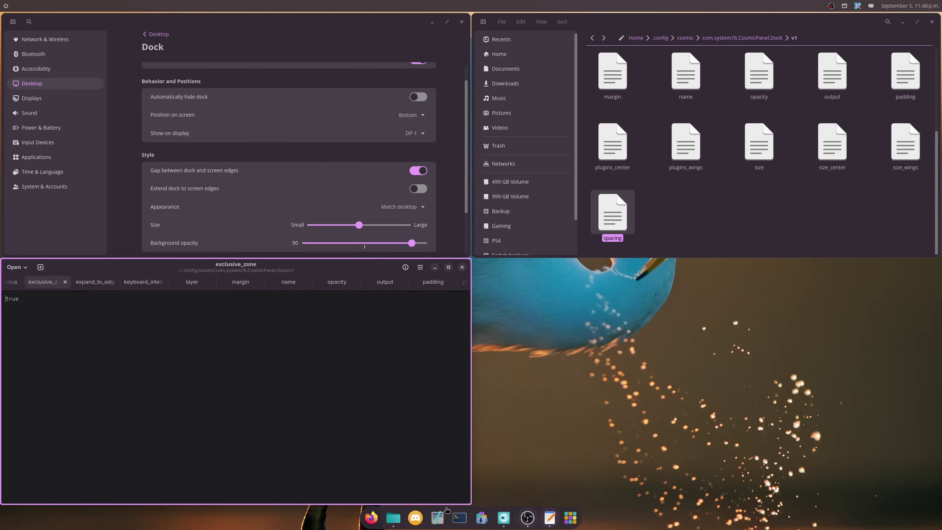
- View the border_radius and background files, and close the text editor
{"action": "left_click", "coordinate": [12, 284]}
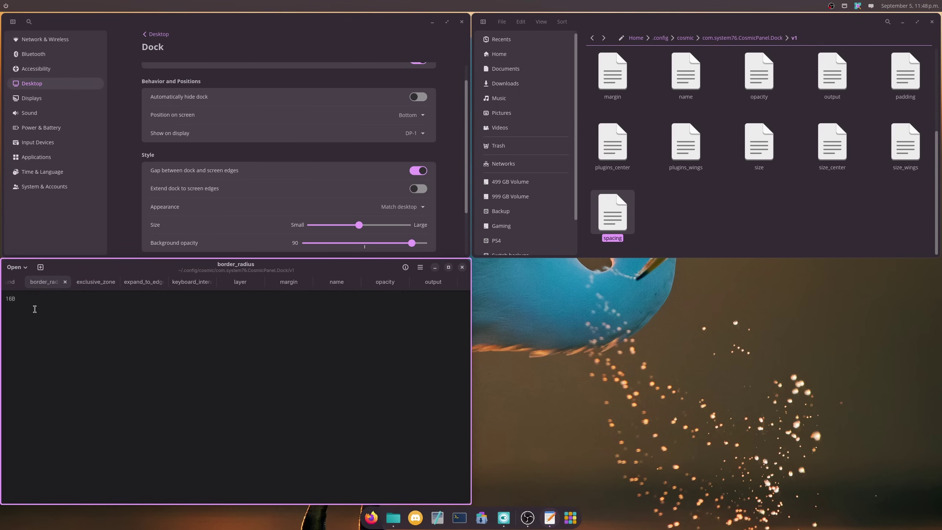
{"action": "left_click", "coordinate": [22, 299]}
{"action": "left_click", "coordinate": [10, 283]}
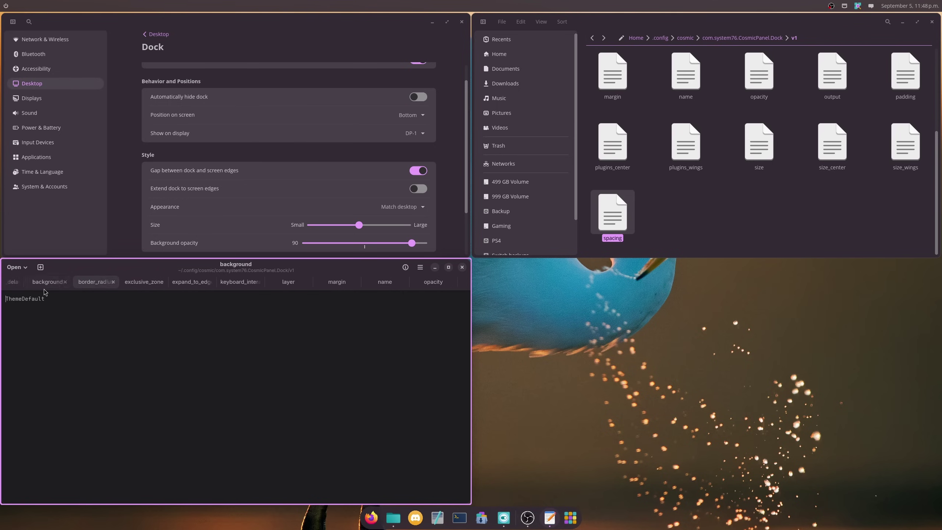
{"action": "left_click", "coordinate": [12, 284]}
{"action": "left_click", "coordinate": [460, 269]}
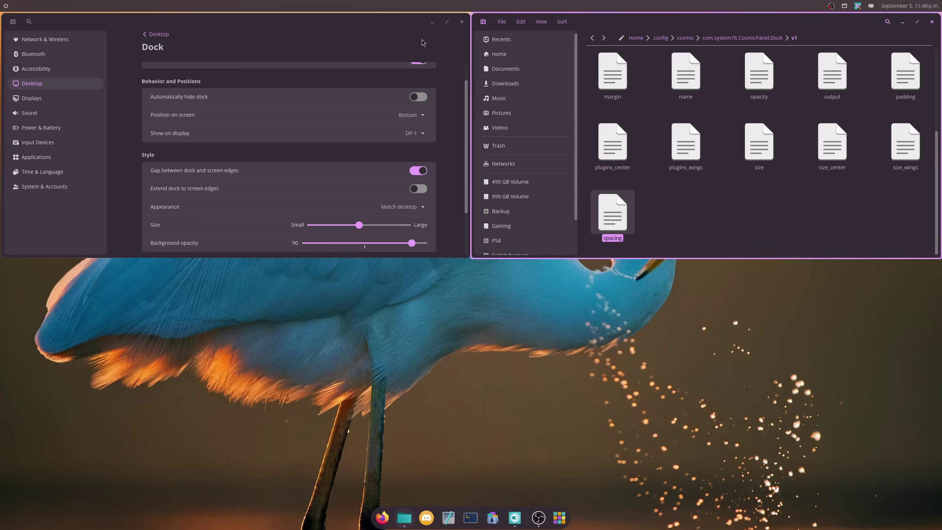
- Look over the Dock settings page, and open the v1 folder of com.system76.CosmicPanel within the cosmic configuration directory
{"action": "scroll", "coordinate": [196, 199], "scroll_direction": "down", "scroll_amount": 3}
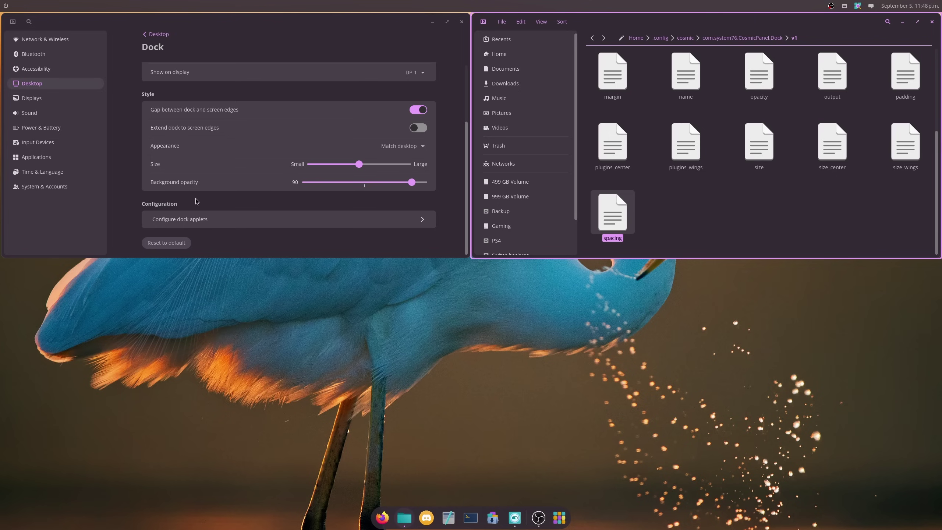
{"action": "scroll", "coordinate": [196, 201], "scroll_direction": "up", "scroll_amount": 4}
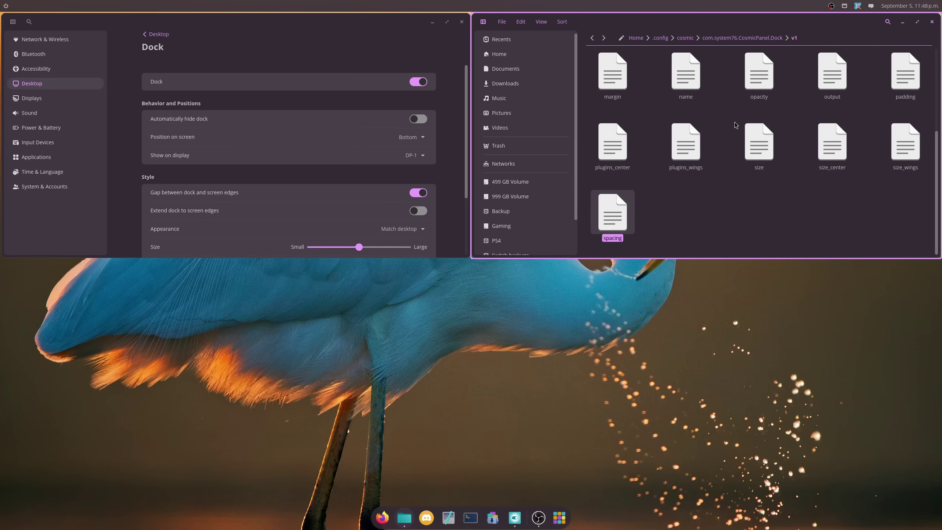
{"action": "left_click", "coordinate": [685, 38]}
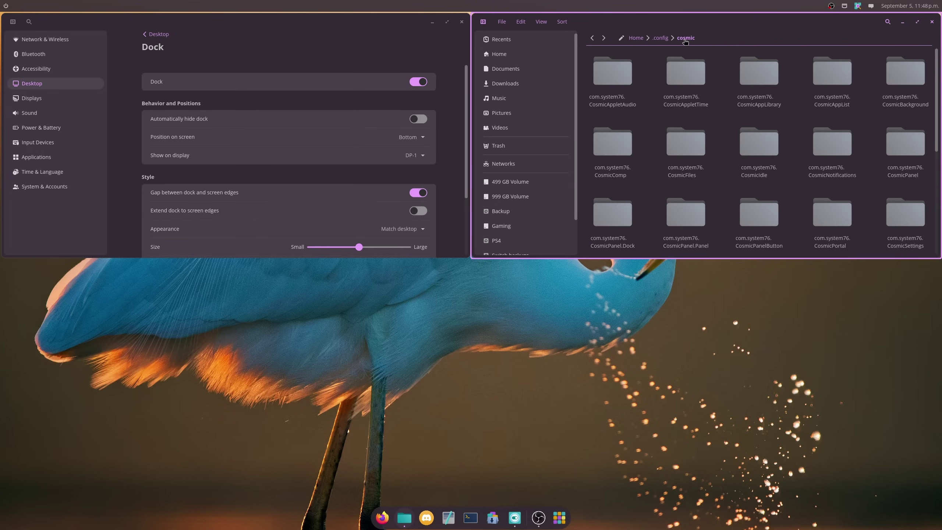
{"action": "double_click", "coordinate": [885, 149]}
{"action": "double_click", "coordinate": [630, 81]}
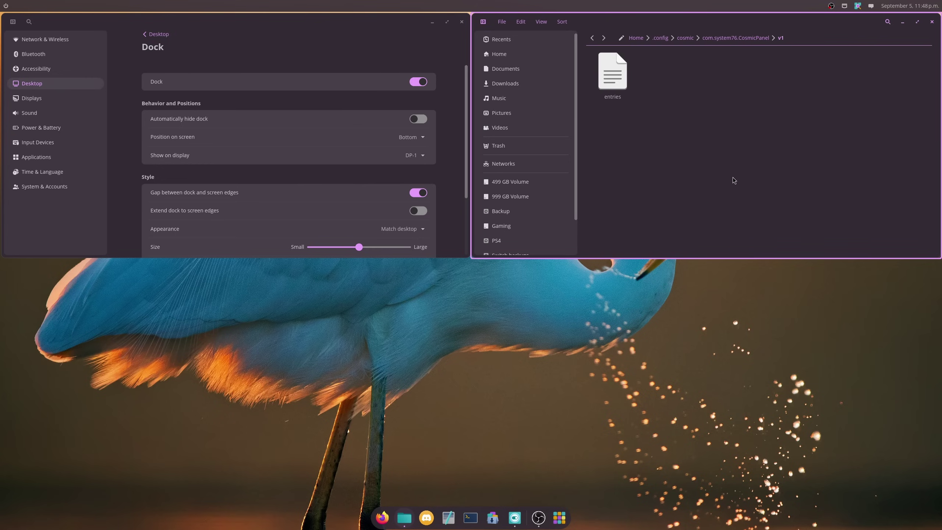
- View the entries file in the com.system76.CosmicPanel v1 folder, and close the text editor
{"action": "right_click", "coordinate": [614, 73]}
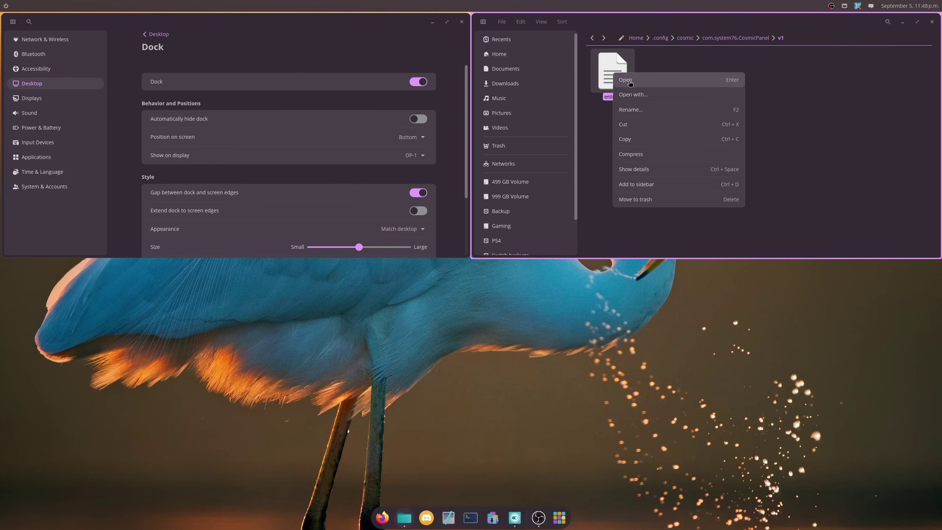
{"action": "left_click", "coordinate": [634, 82]}
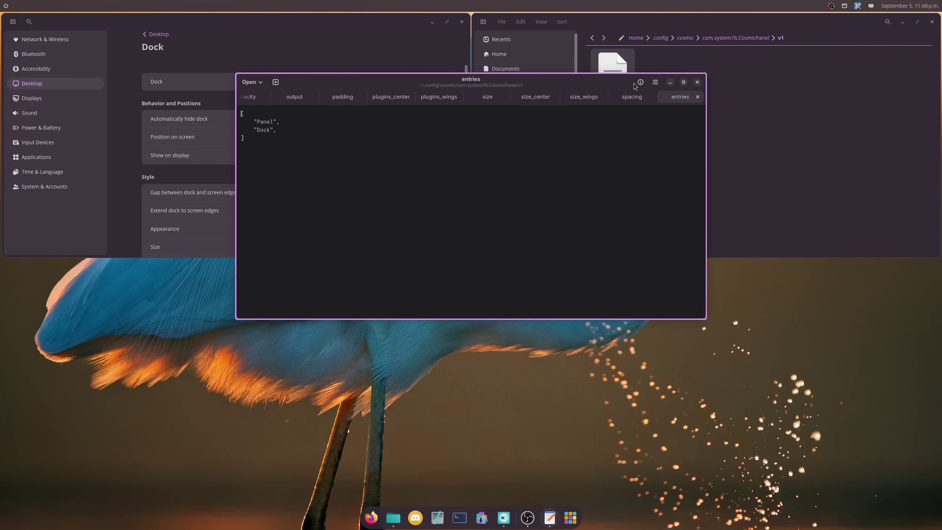
{"action": "left_click", "coordinate": [697, 82]}
- Open the v1 folder of com.system76.CosmicPanel.Panel within the cosmic configuration directory
{"action": "left_click", "coordinate": [727, 38]}
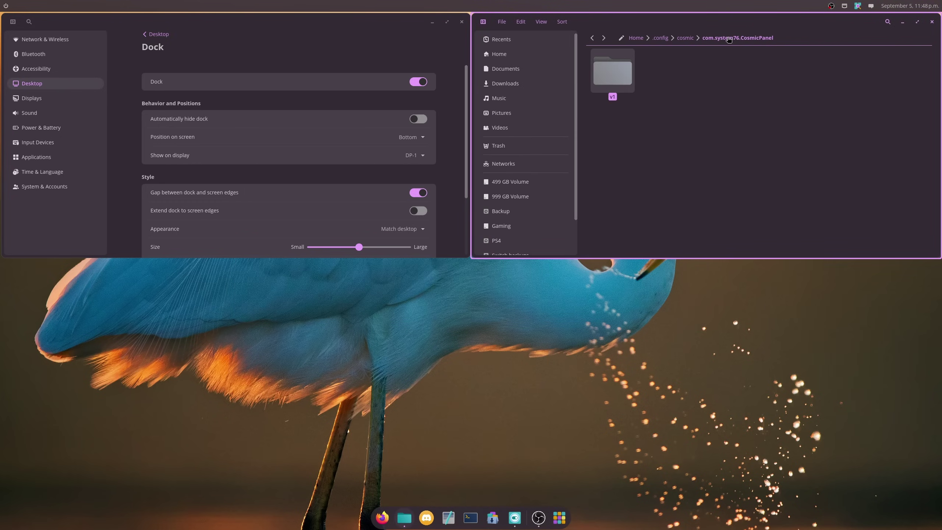
{"action": "left_click", "coordinate": [685, 39]}
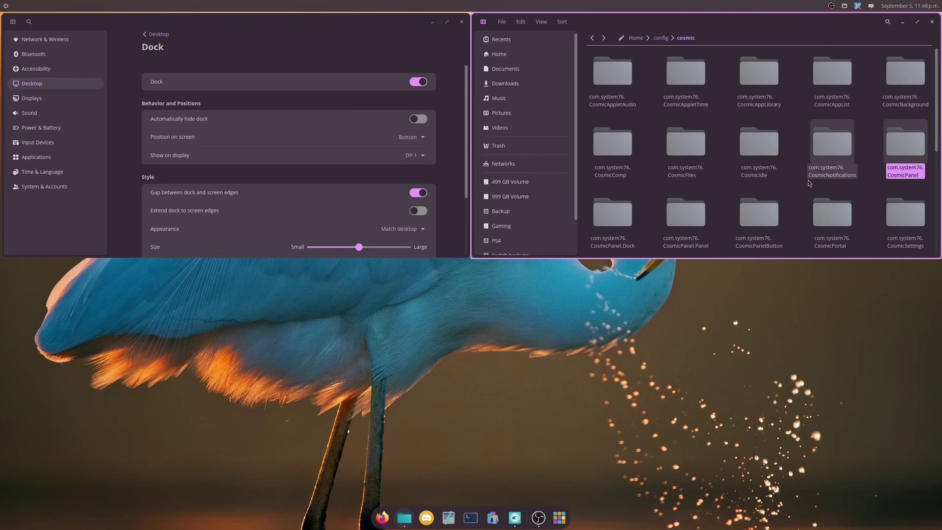
{"action": "scroll", "coordinate": [810, 191], "scroll_direction": "down", "scroll_amount": 1}
{"action": "double_click", "coordinate": [681, 194]}
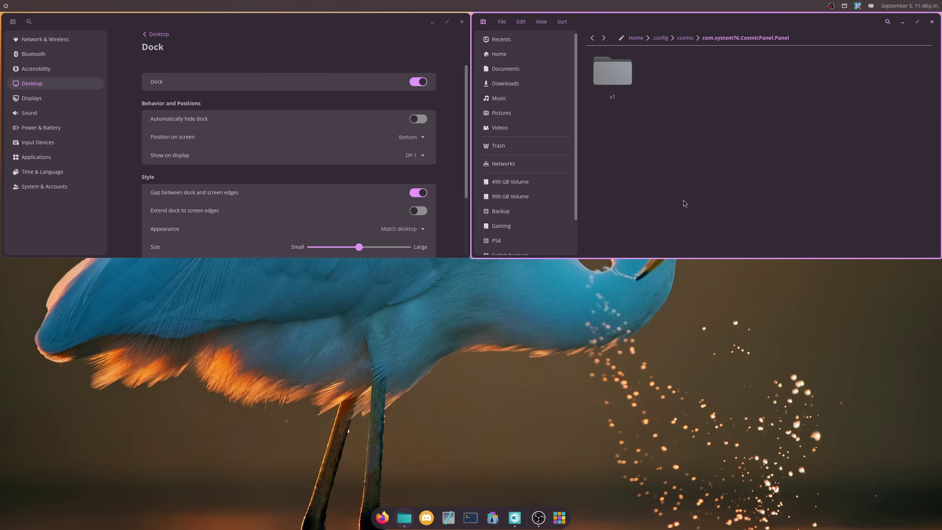
{"action": "right_click", "coordinate": [603, 72]}
{"action": "key", "text": "Return"}
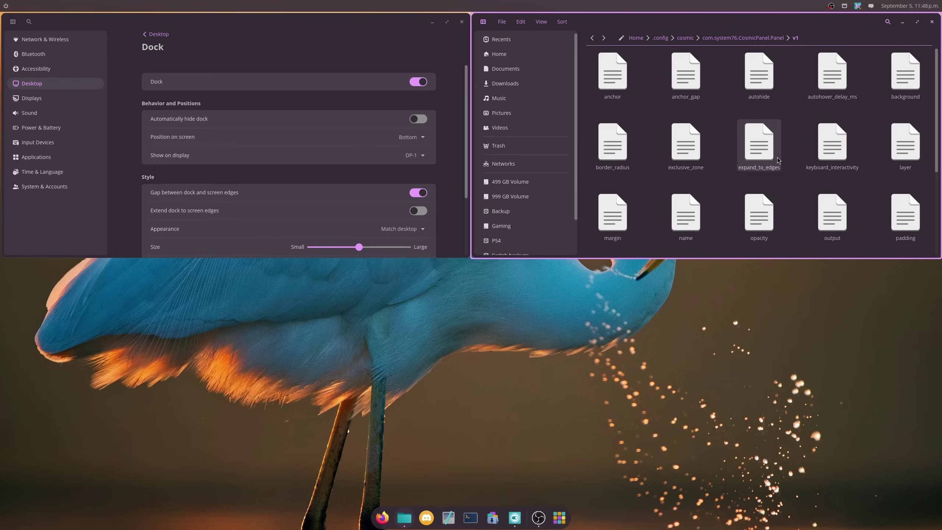
- Set the value in the panel's margin file to 2, save it, and close the text editor
{"action": "scroll", "coordinate": [778, 159], "scroll_direction": "down", "scroll_amount": 4}
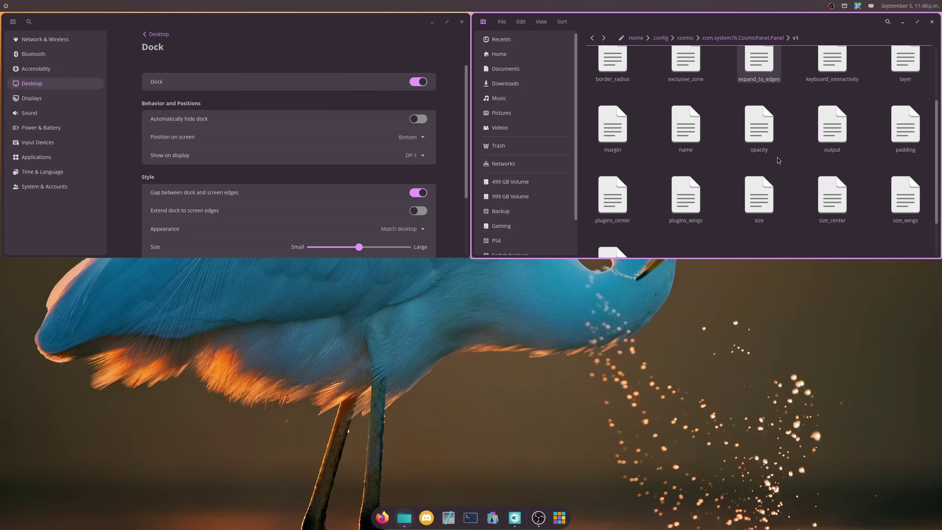
{"action": "right_click", "coordinate": [628, 131]}
{"action": "left_click", "coordinate": [632, 136]}
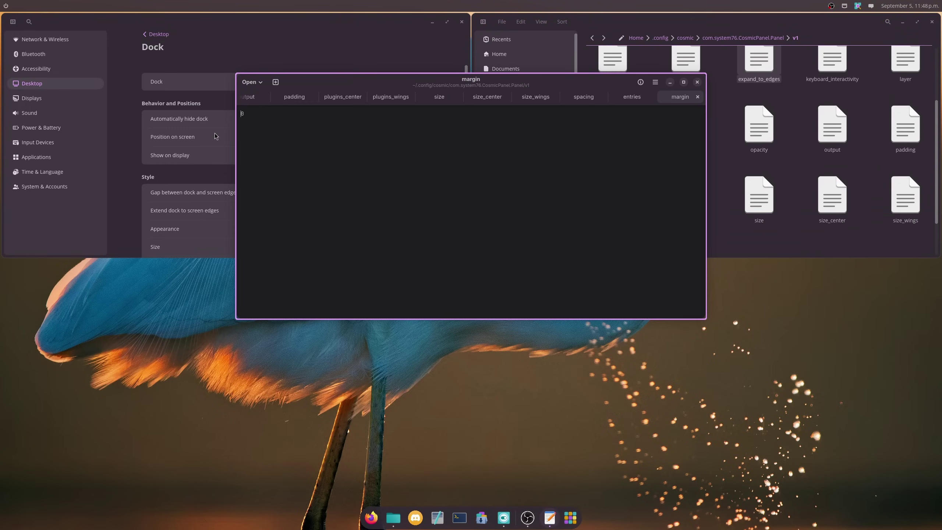
{"action": "left_click_drag", "start_coordinate": [240, 122], "coordinate": [222, 111]}
{"action": "type", "text": "2"}
{"action": "key", "text": "ctrl+s"}
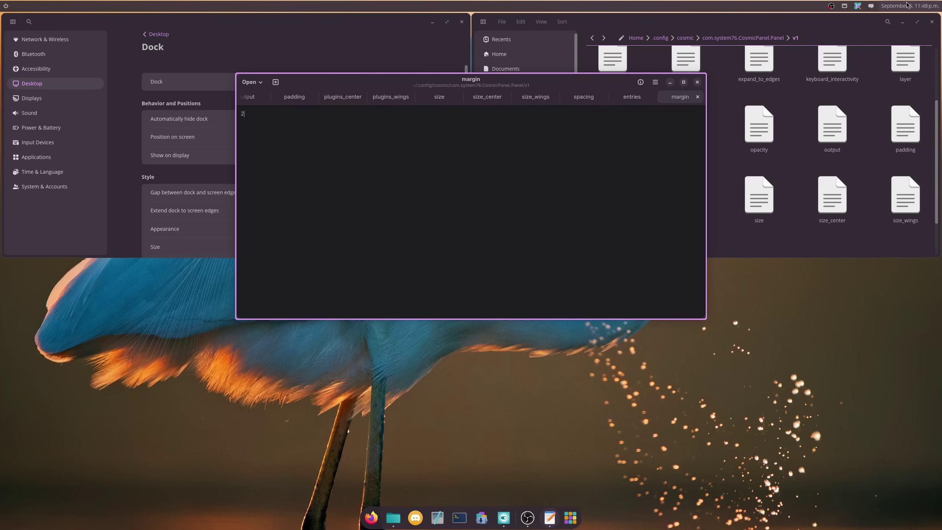
{"action": "left_click", "coordinate": [696, 83]}
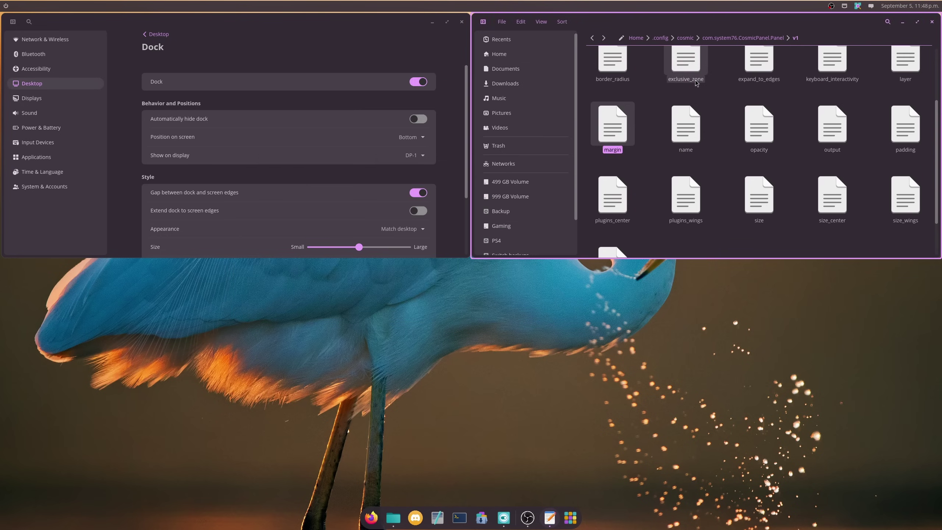
- Open the Panel page in the desktop settings, and enable the gap between the panel and screen edges
{"action": "scroll", "coordinate": [823, 161], "scroll_direction": "down", "scroll_amount": 1}
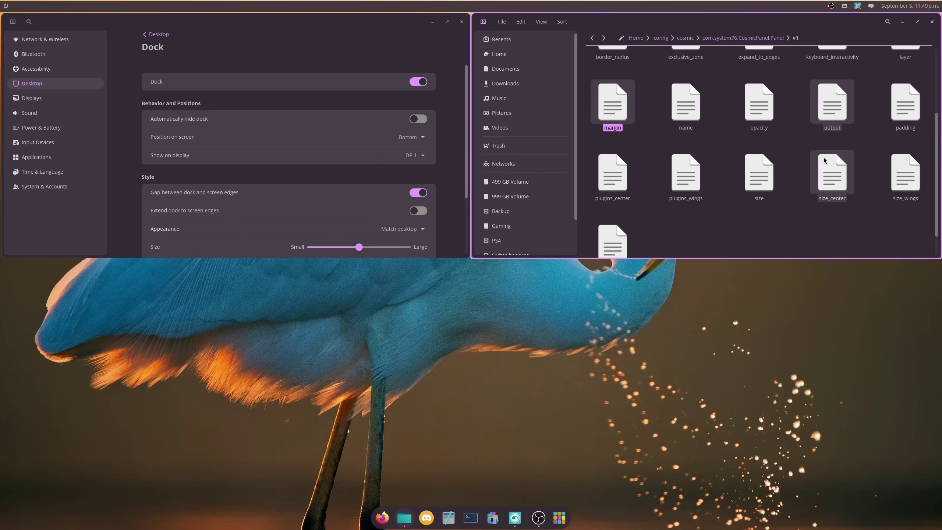
{"action": "scroll", "coordinate": [787, 203], "scroll_direction": "down", "scroll_amount": 1}
{"action": "scroll", "coordinate": [797, 193], "scroll_direction": "up", "scroll_amount": 4}
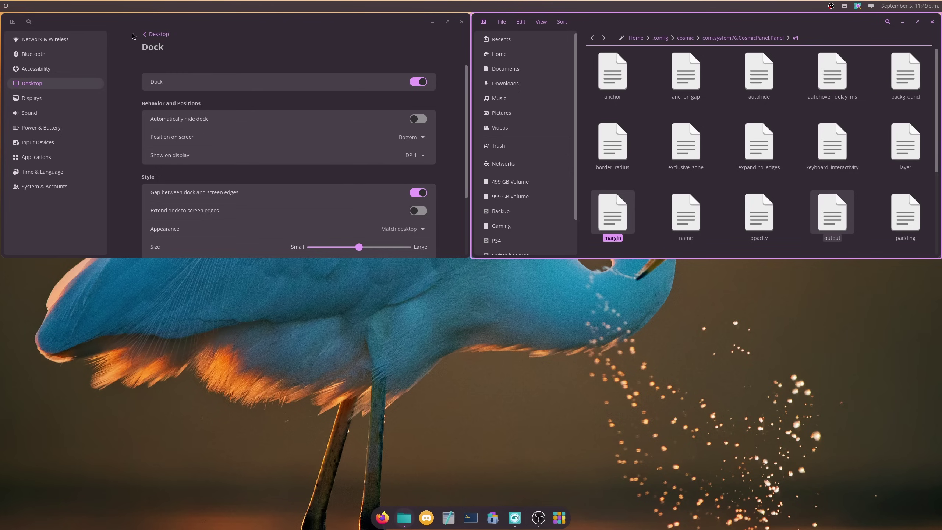
{"action": "left_click", "coordinate": [145, 34]}
{"action": "left_click", "coordinate": [182, 139]}
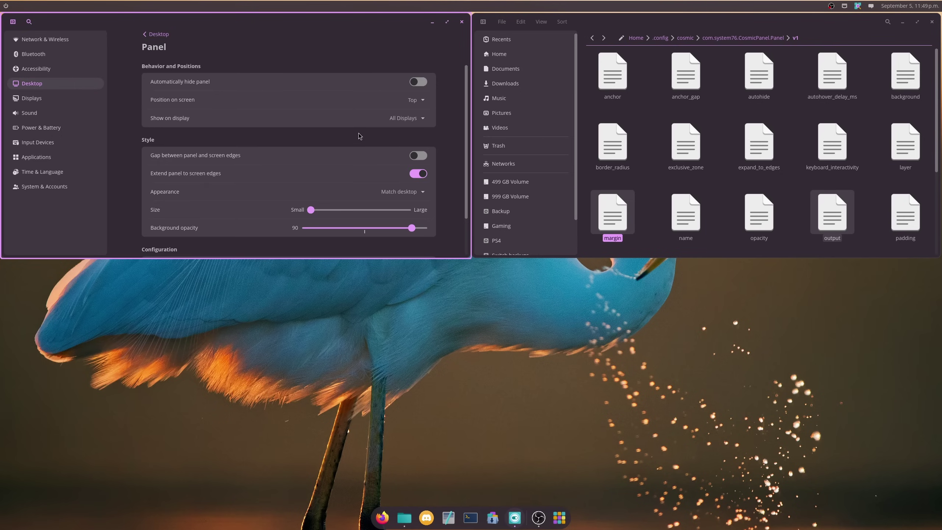
{"action": "scroll", "coordinate": [210, 205], "scroll_direction": "down", "scroll_amount": 2}
{"action": "left_click", "coordinate": [412, 136]}
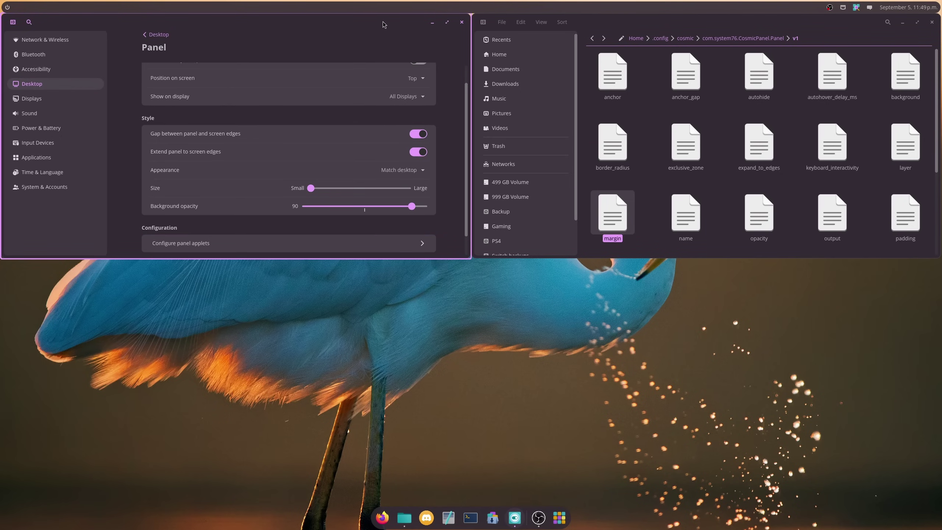
- Switch the tiled Settings and file manager windows to floating
{"action": "key", "text": "super+g"}
{"action": "left_click", "coordinate": [678, 23]}
{"action": "key", "text": "super+g"}
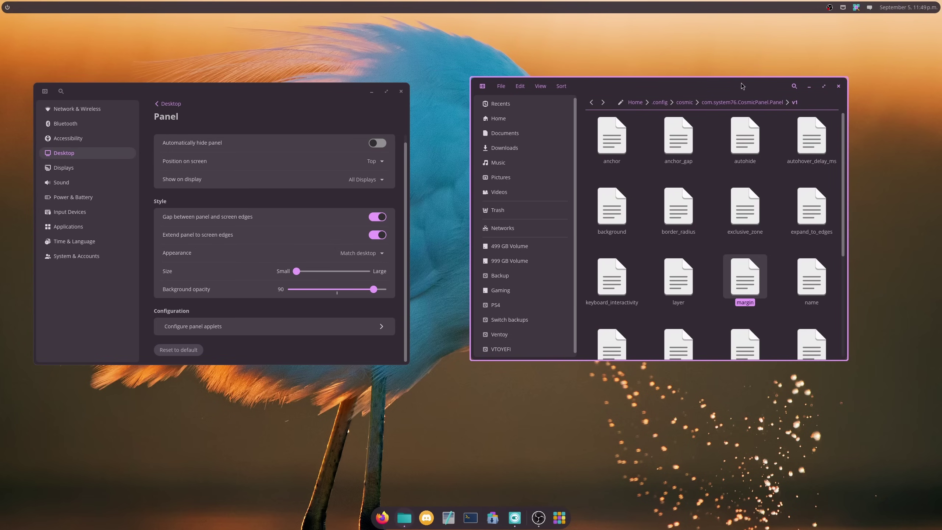
- View the contents of the panel's border_radius file, and close the text editor
{"action": "scroll", "coordinate": [728, 210], "scroll_direction": "down", "scroll_amount": 2}
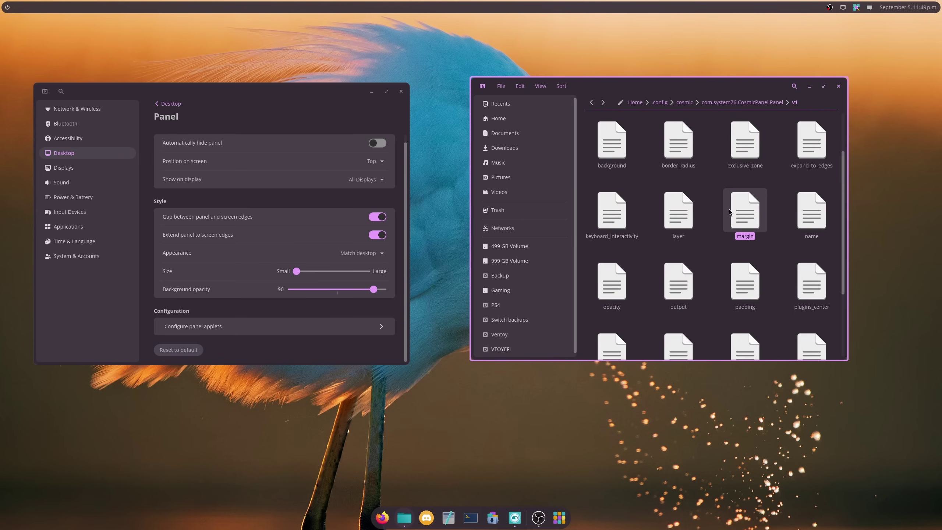
{"action": "right_click", "coordinate": [679, 163]}
{"action": "left_click", "coordinate": [704, 170]}
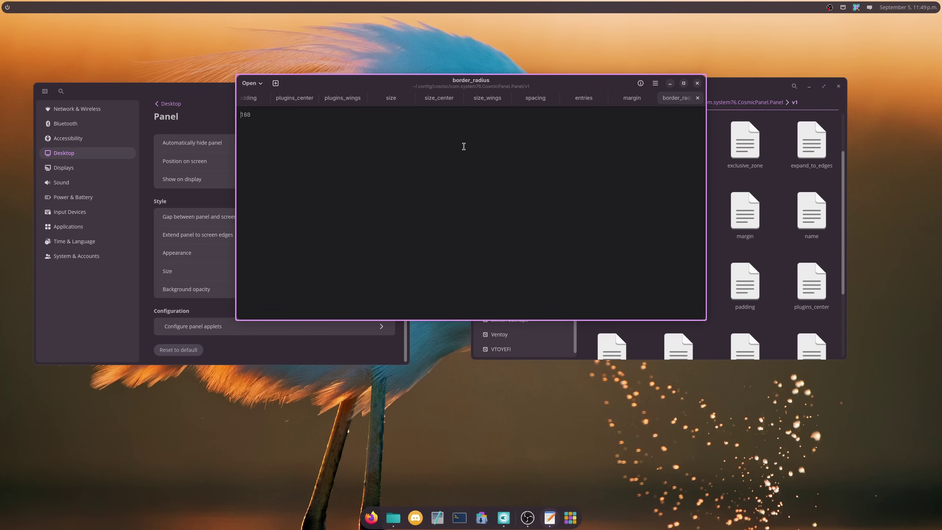
{"action": "left_click", "coordinate": [697, 83]}
- Open the panel's size file and save a trial value of s in it
{"action": "scroll", "coordinate": [804, 217], "scroll_direction": "down", "scroll_amount": 1}
{"action": "scroll", "coordinate": [803, 217], "scroll_direction": "down", "scroll_amount": 2}
{"action": "right_click", "coordinate": [673, 256]}
{"action": "left_click", "coordinate": [697, 262]}
{"action": "left_click_drag", "start_coordinate": [246, 119], "coordinate": [233, 111]}
{"action": "type", "text": "s"}
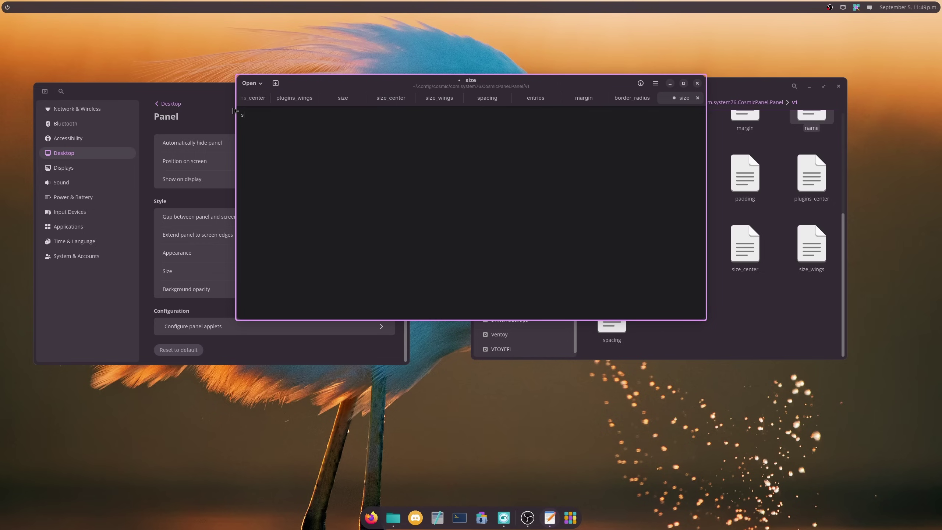
{"action": "key", "text": "ctrl+s"}
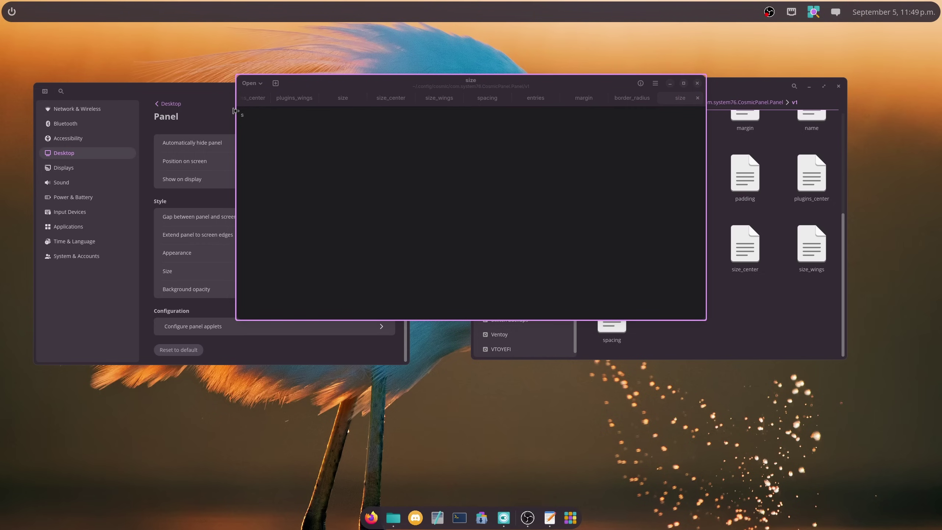
- Set the panel's size file to XS in capitals, save it, and close the text editor
{"action": "key", "text": "ctrl+a"}
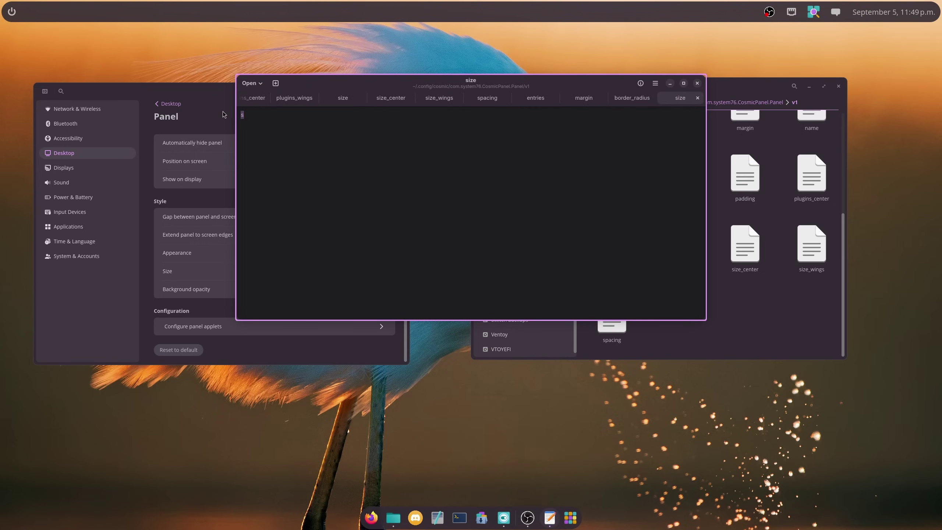
{"action": "type", "text": "xs"}
{"action": "key", "text": "ctrl+s"}
{"action": "key", "text": "ctrl+a"}
{"action": "type", "text": "XS"}
{"action": "key", "text": "ctrl+s"}
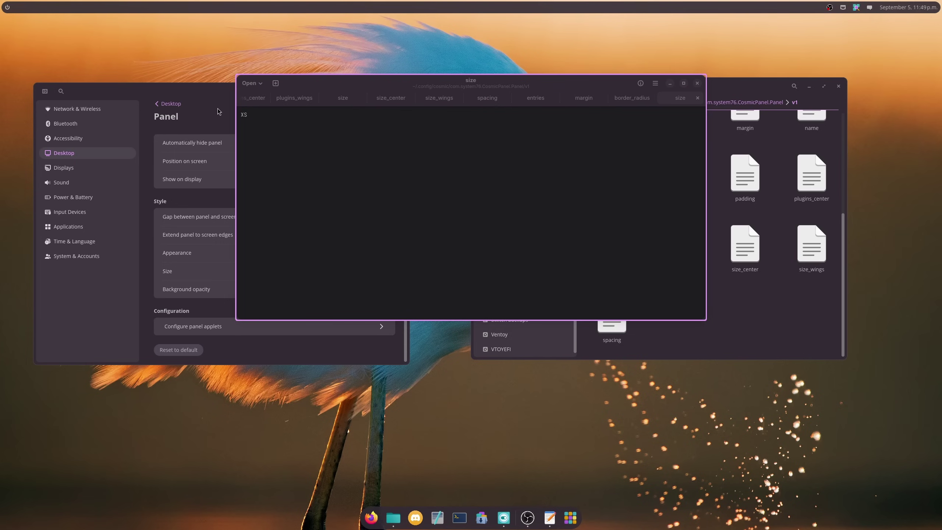
{"action": "left_click", "coordinate": [697, 83]}
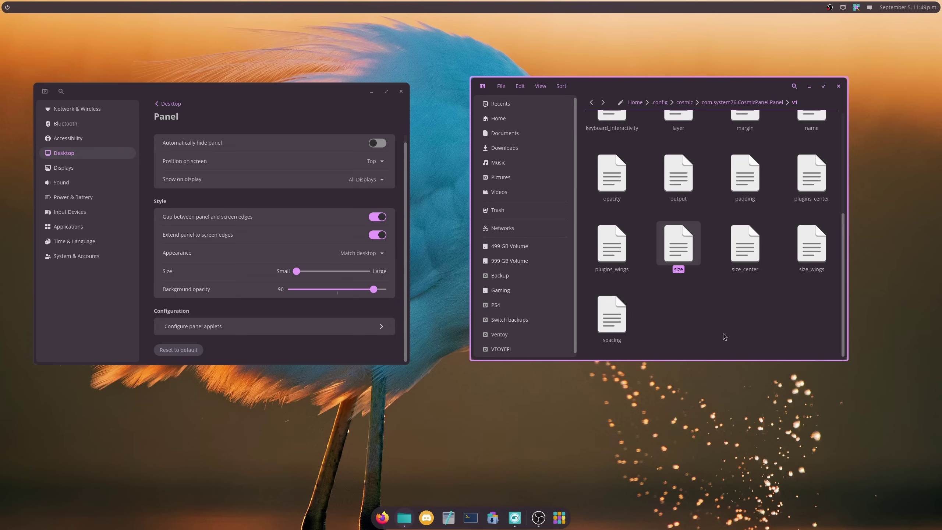
- Close the file manager window, and centre the Settings window at its Desktop overview page
{"action": "scroll", "coordinate": [715, 269], "scroll_direction": "up", "scroll_amount": 5}
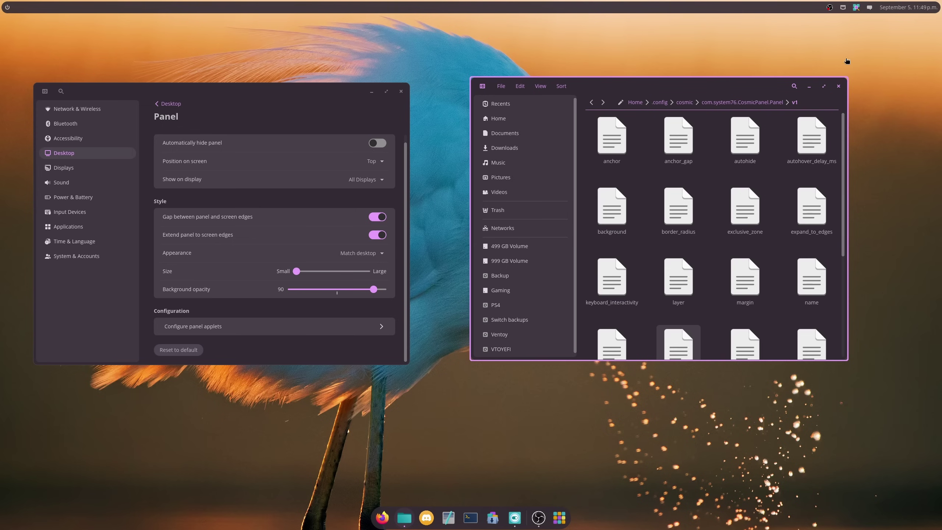
{"action": "left_click", "coordinate": [838, 86]}
{"action": "left_click_drag", "start_coordinate": [205, 96], "coordinate": [409, 83]}
{"action": "left_click", "coordinate": [372, 91]}
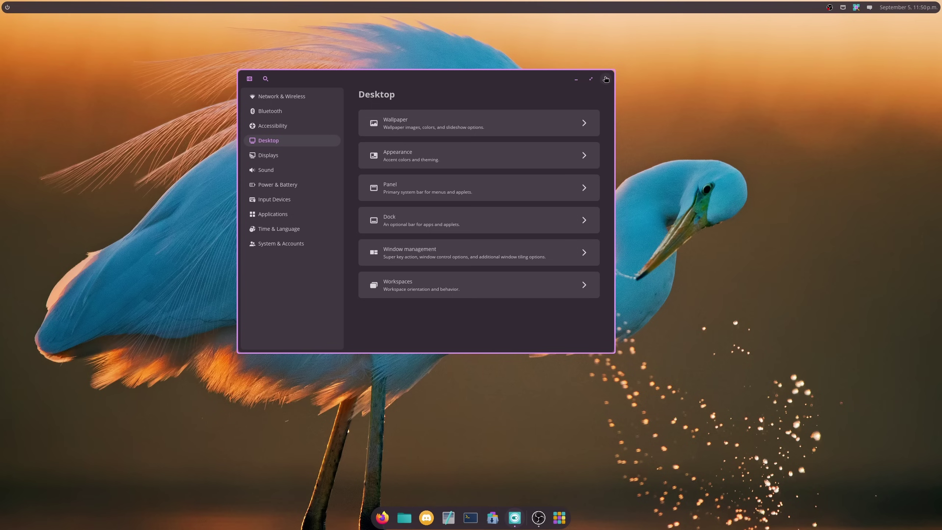
- In the panel's applet configuration, move User Session from the start segment to the end of the end segment
{"action": "left_click", "coordinate": [404, 195]}
{"action": "scroll", "coordinate": [470, 243], "scroll_direction": "down", "scroll_amount": 1}
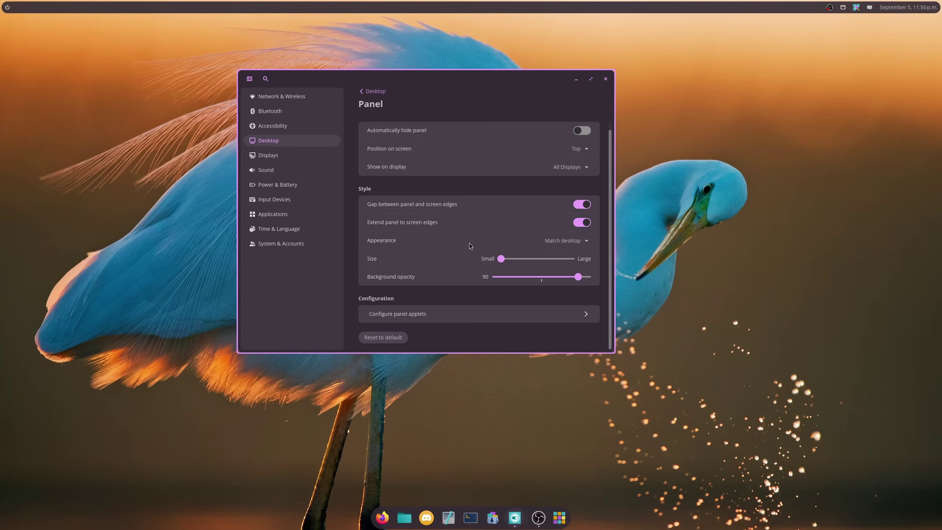
{"action": "left_click", "coordinate": [421, 314]}
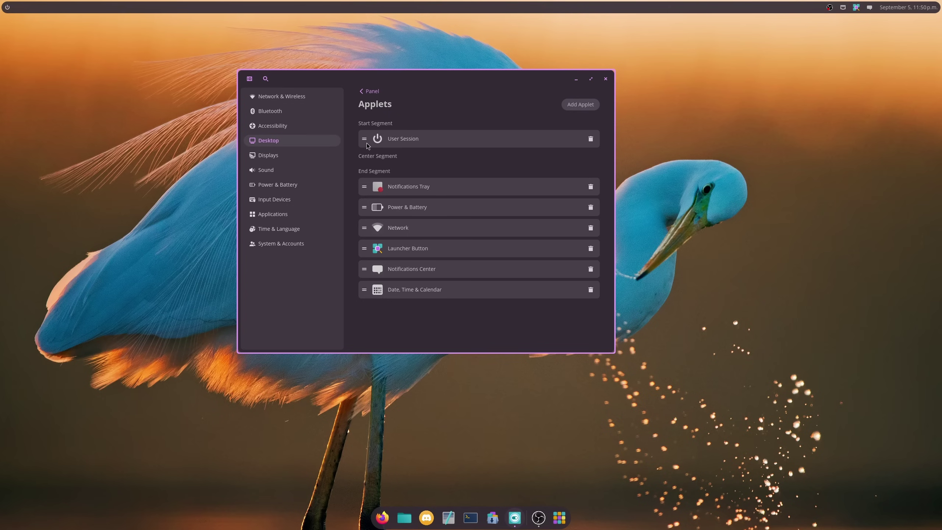
{"action": "left_click_drag", "start_coordinate": [364, 139], "coordinate": [370, 181]}
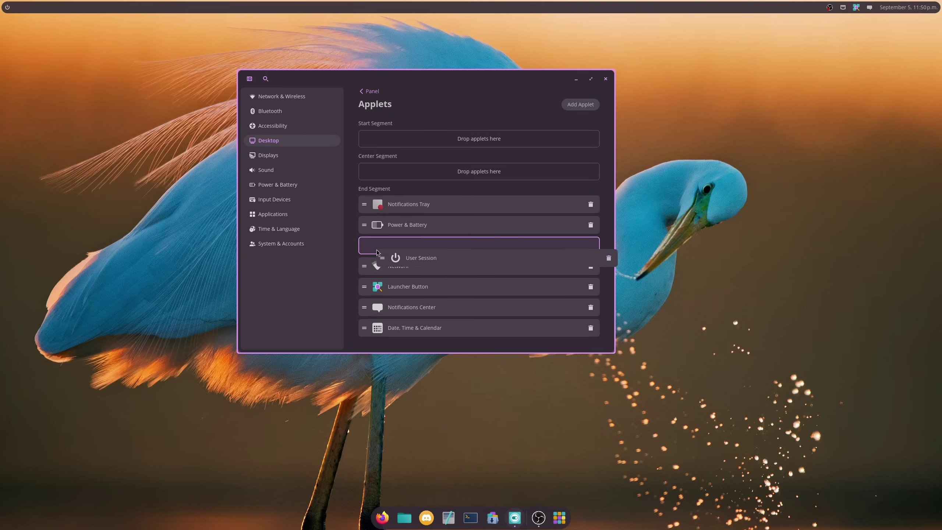
{"action": "left_click_drag", "start_coordinate": [376, 252], "coordinate": [370, 333]}
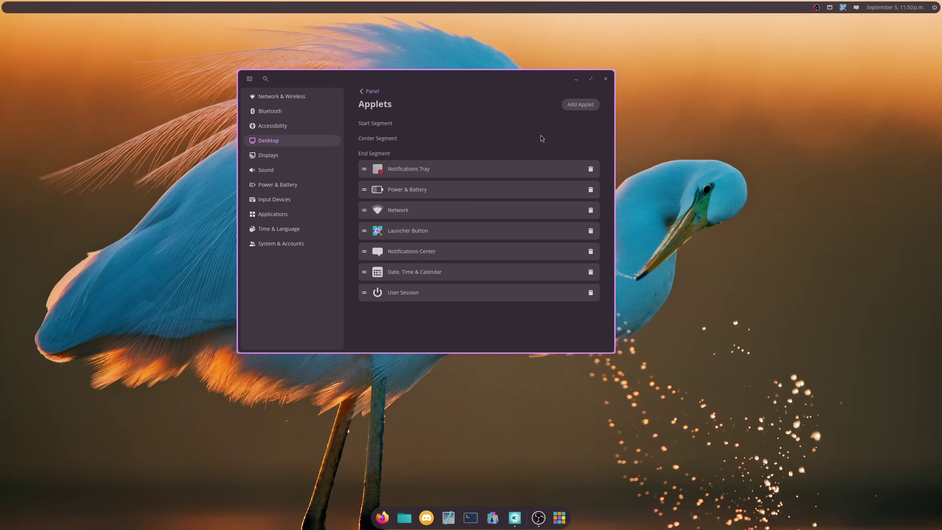
- Add the App Library Button applet to the panel's start segment
{"action": "left_click", "coordinate": [580, 105]}
{"action": "scroll", "coordinate": [560, 235], "scroll_direction": "down", "scroll_amount": 1}
{"action": "scroll", "coordinate": [561, 238], "scroll_direction": "up", "scroll_amount": 1}
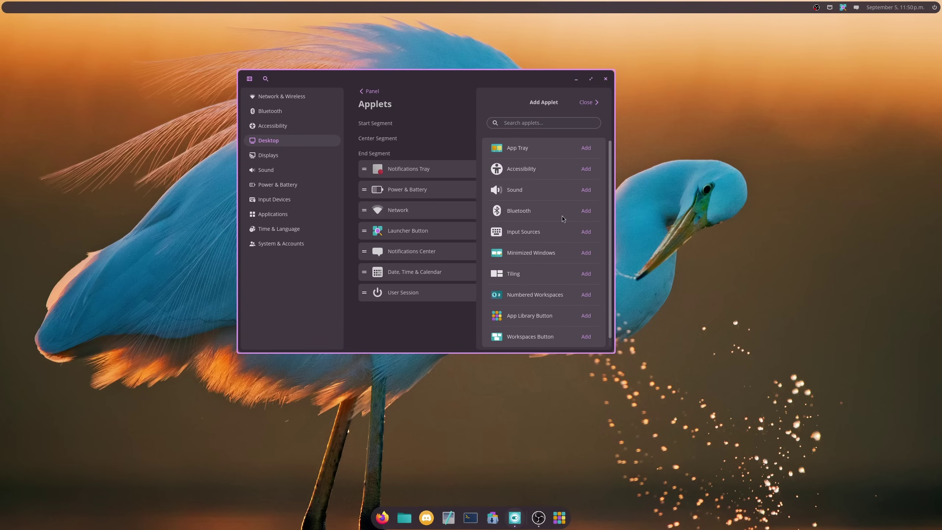
{"action": "left_click", "coordinate": [585, 318]}
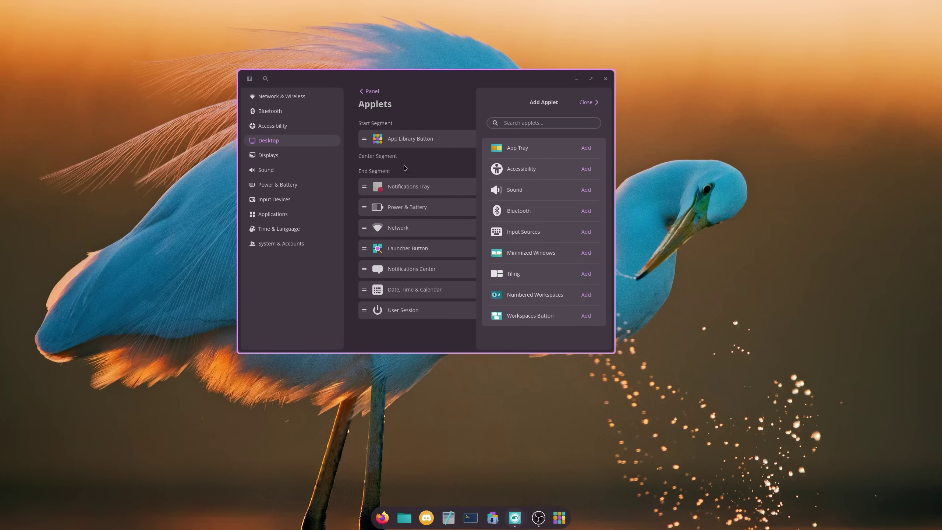
- Try opening and closing the app library from the panel's new button, and close the list of addable applets
{"action": "left_click", "coordinate": [7, 8]}
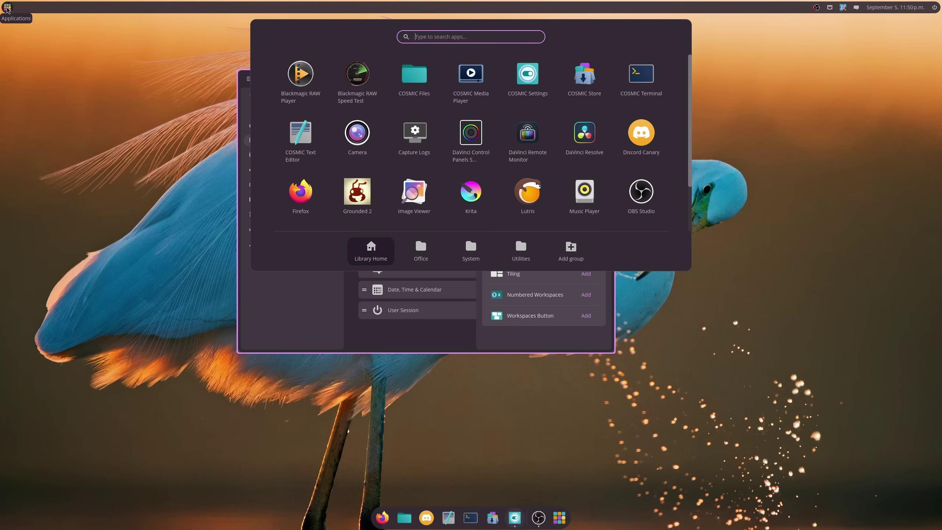
{"action": "left_click", "coordinate": [8, 8]}
{"action": "left_click", "coordinate": [7, 8]}
{"action": "left_click", "coordinate": [7, 8]}
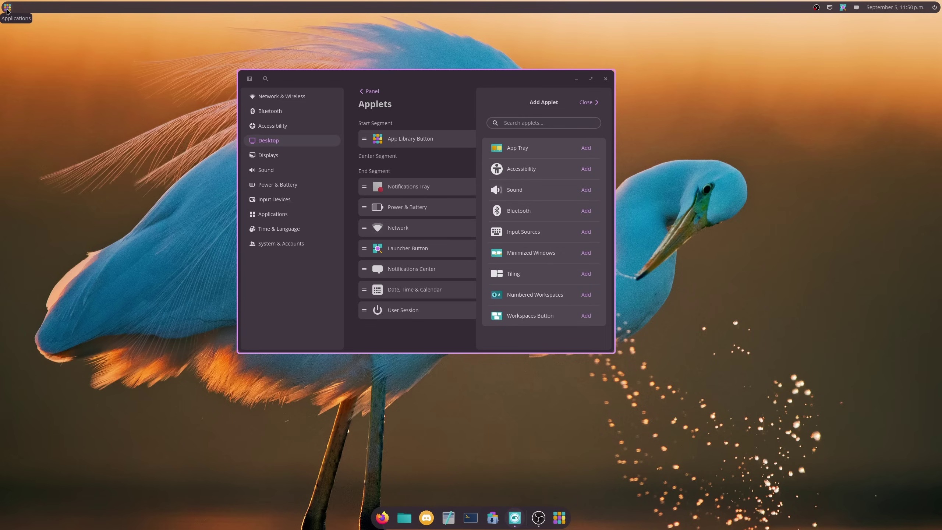
{"action": "left_click", "coordinate": [577, 103]}
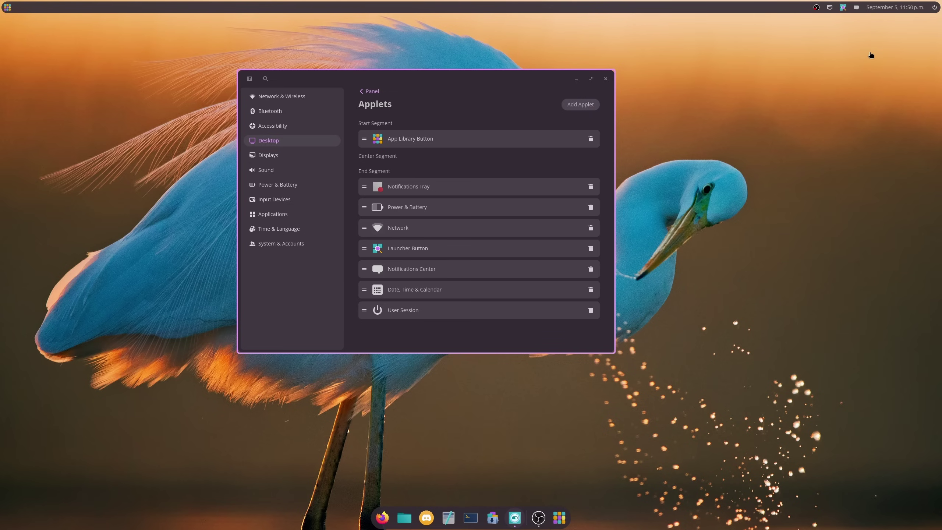
- Try out the panel's Launcher Button, then remove that applet from the end segment and reopen the list of addable applets
{"action": "left_click", "coordinate": [843, 8]}
{"action": "left_click", "coordinate": [843, 8]}
{"action": "left_click", "coordinate": [590, 248]}
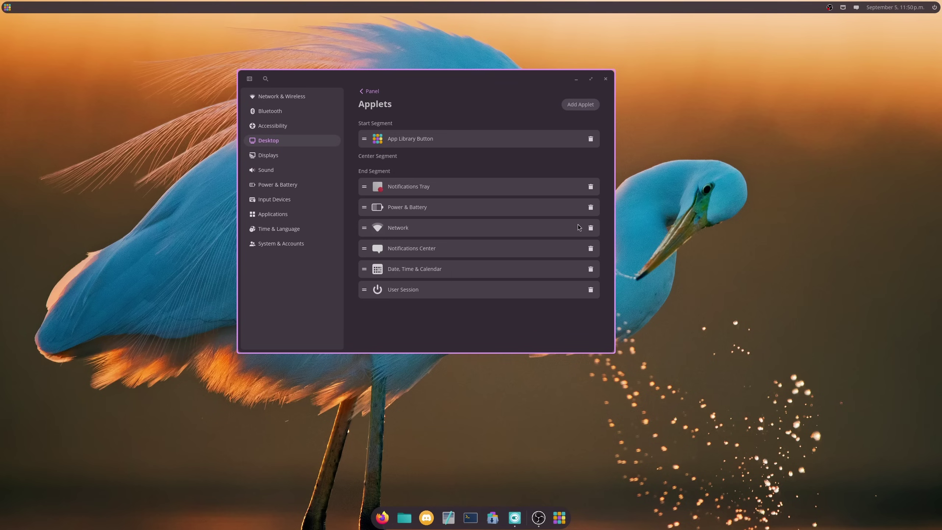
{"action": "left_click", "coordinate": [583, 105]}
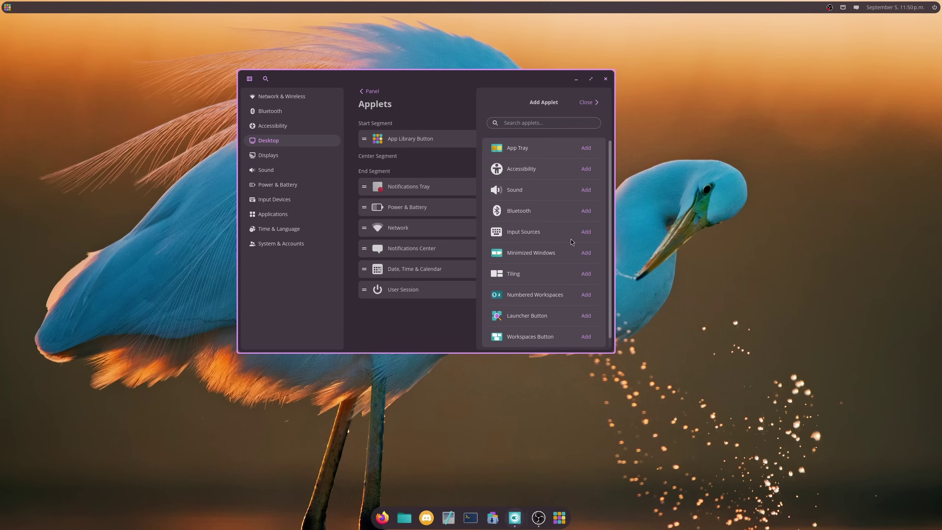
- Add the Numbered Workspaces applet to the panel's center segment, and try opening and closing the app library from the panel
{"action": "left_click", "coordinate": [586, 294]}
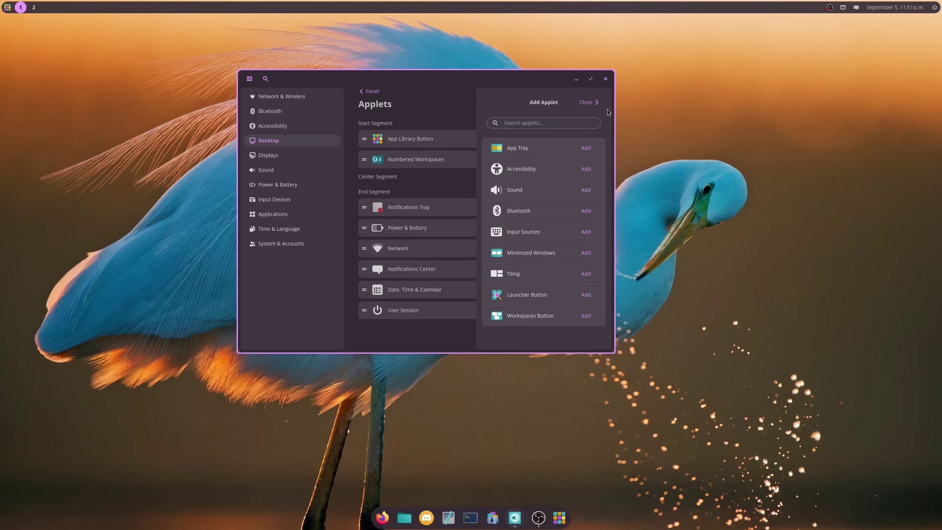
{"action": "left_click", "coordinate": [588, 102]}
{"action": "left_click_drag", "start_coordinate": [368, 160], "coordinate": [367, 172]}
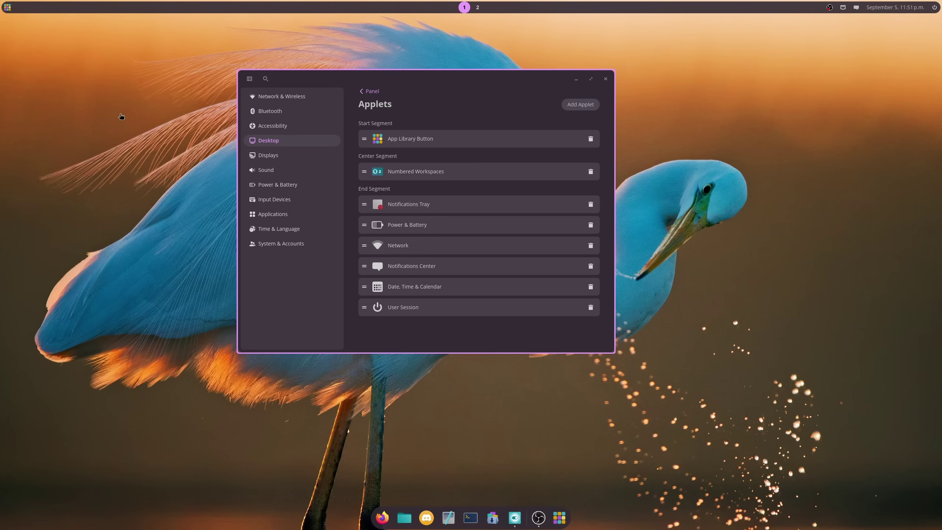
{"action": "left_click", "coordinate": [7, 7]}
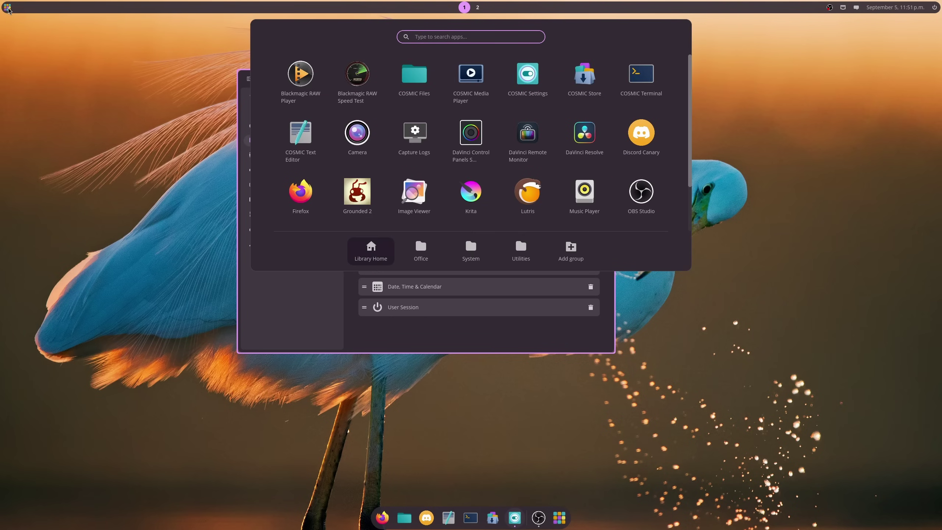
{"action": "left_click", "coordinate": [8, 8]}
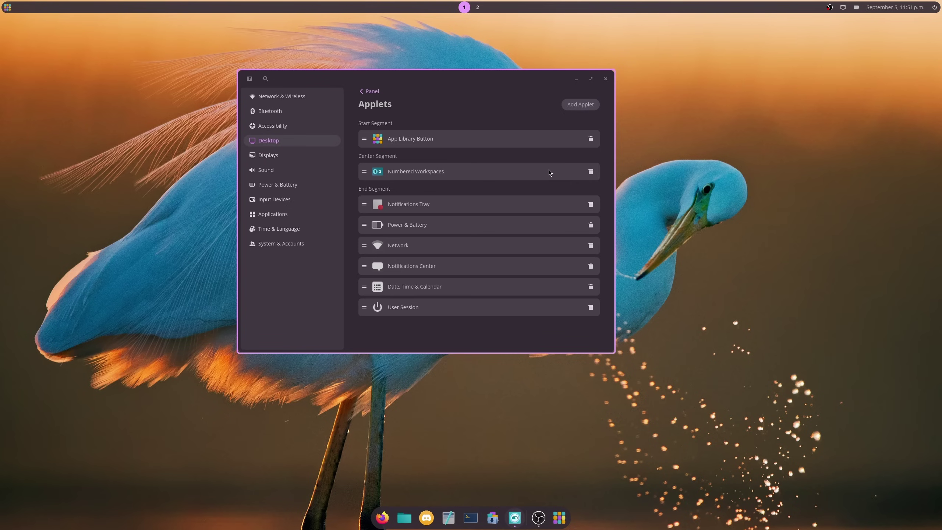
- Open the Displays settings and try out maximizing, restoring and moving the window, leaving it maximized
{"action": "left_click", "coordinate": [260, 155]}
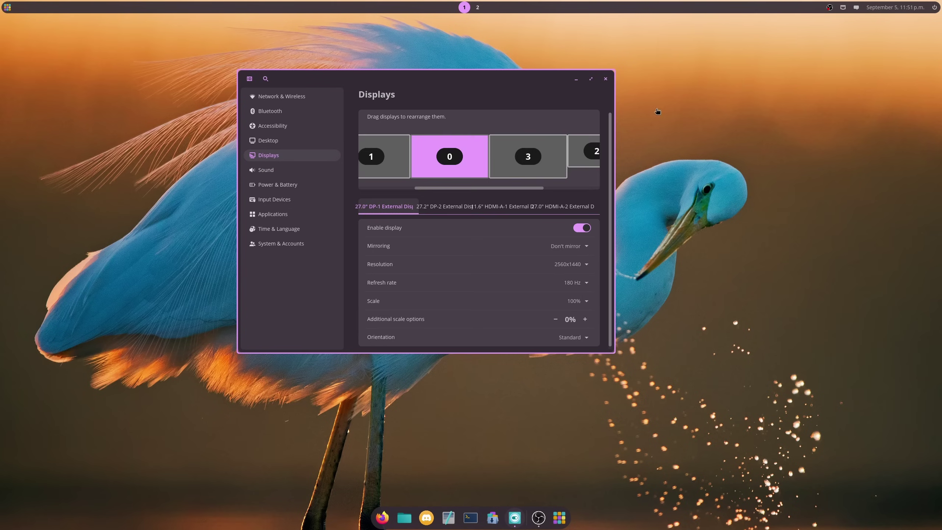
{"action": "left_click", "coordinate": [591, 79]}
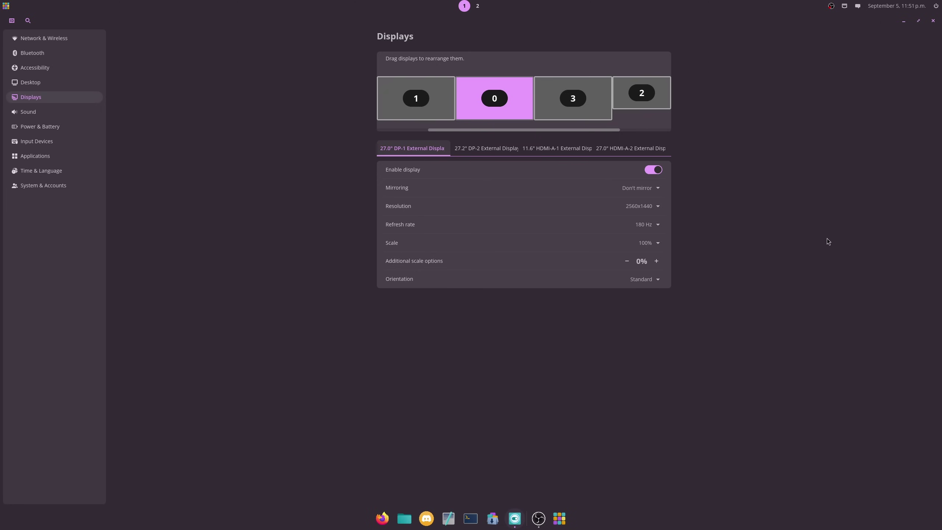
{"action": "left_click_drag", "start_coordinate": [644, 24], "coordinate": [371, 97]}
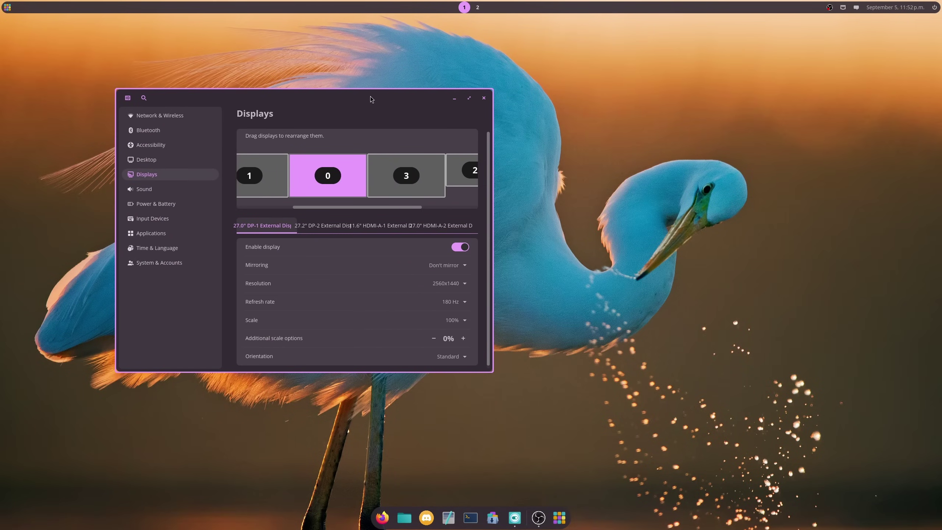
{"action": "left_click", "coordinate": [469, 97]}
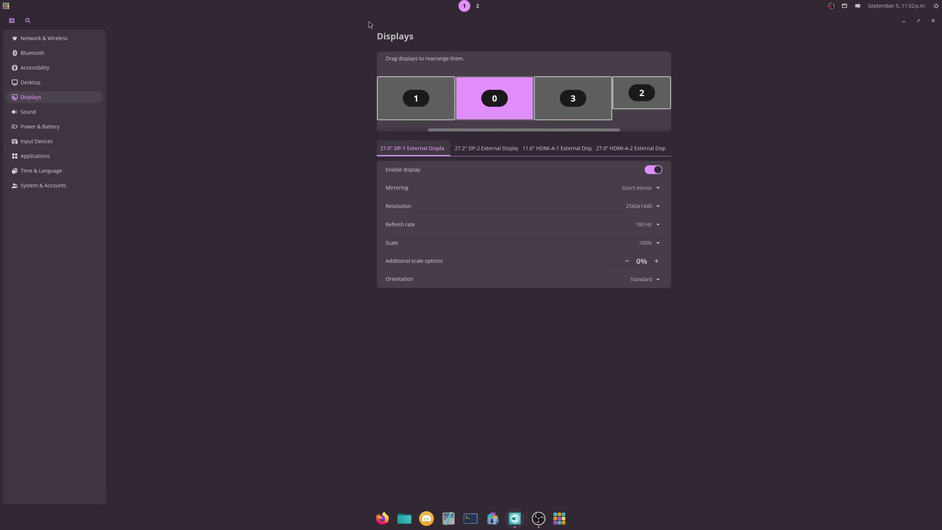
{"action": "left_click_drag", "start_coordinate": [366, 22], "coordinate": [291, 126]}
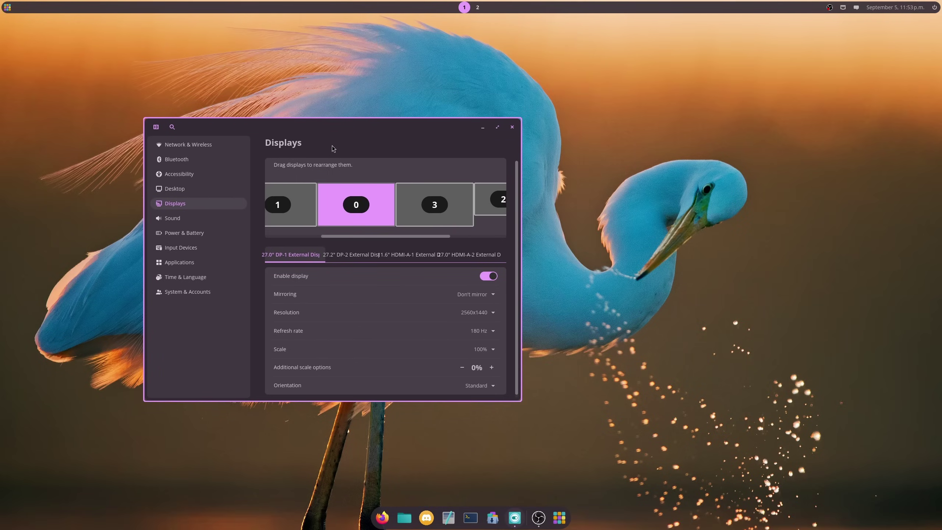
{"action": "left_click_drag", "start_coordinate": [330, 128], "coordinate": [330, 2]}
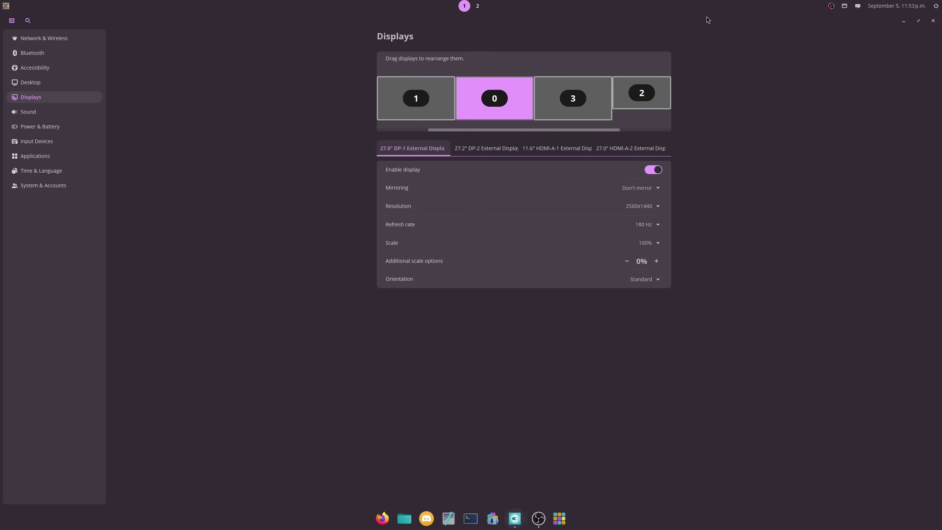
{"action": "left_click_drag", "start_coordinate": [703, 18], "coordinate": [534, 65]}
{"action": "double_click", "coordinate": [565, 71]}
- Set the output volume to 100 in the Sound settings, and view the Power & Battery settings before closing the window
{"action": "left_click", "coordinate": [31, 110]}
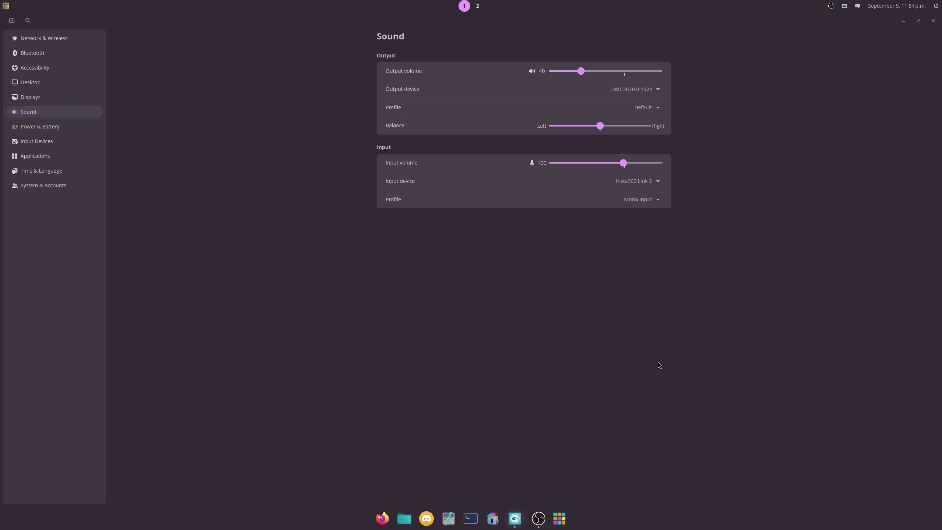
{"action": "left_click_drag", "start_coordinate": [581, 71], "coordinate": [625, 96]}
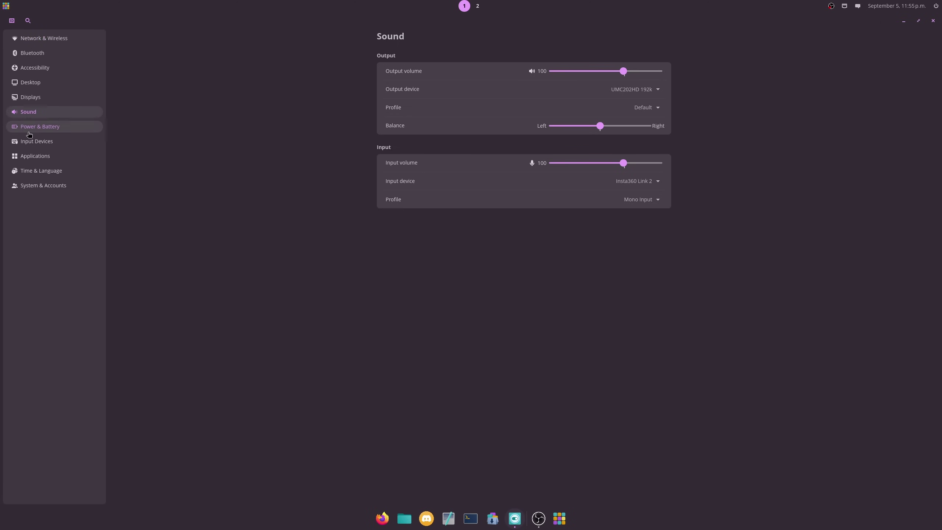
{"action": "left_click", "coordinate": [41, 126]}
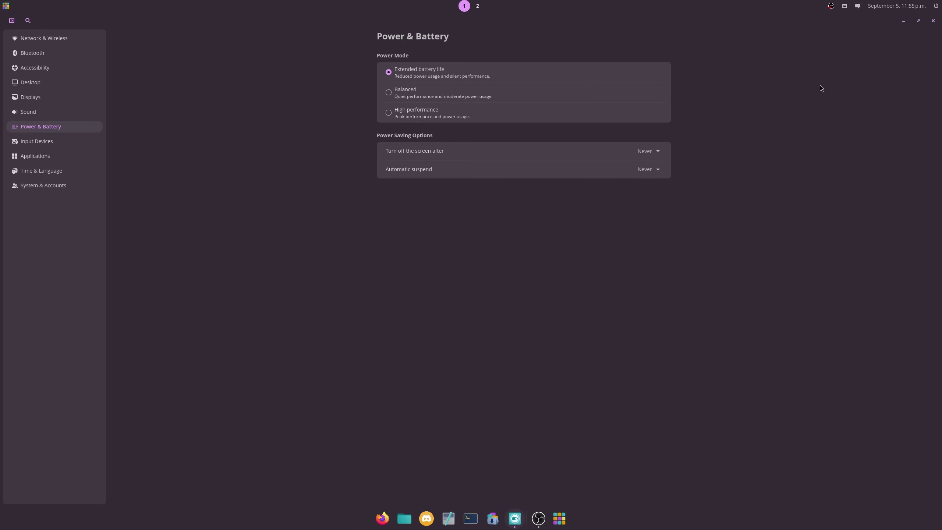
{"action": "left_click", "coordinate": [933, 20]}
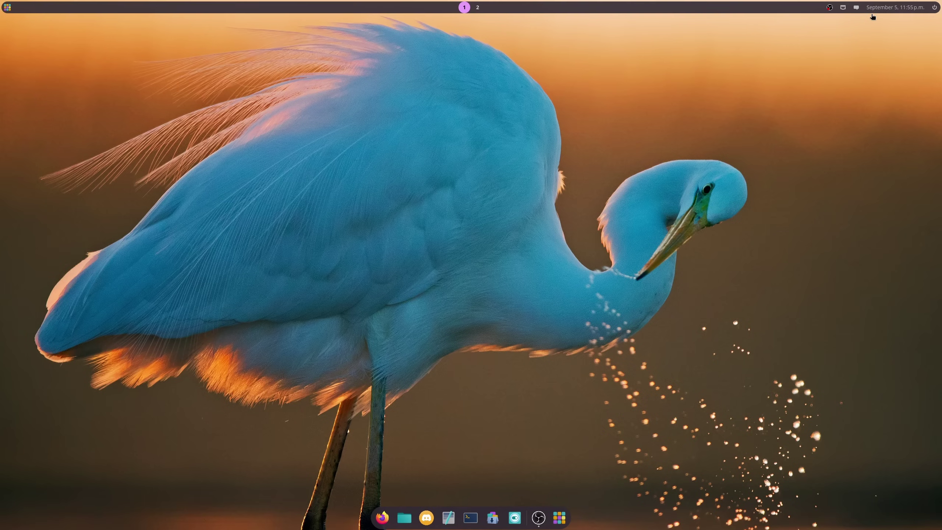
- Open the file manager, try out restoring, moving and maximizing its window, and close it
{"action": "left_click", "coordinate": [404, 518]}
{"action": "left_click", "coordinate": [635, 83]}
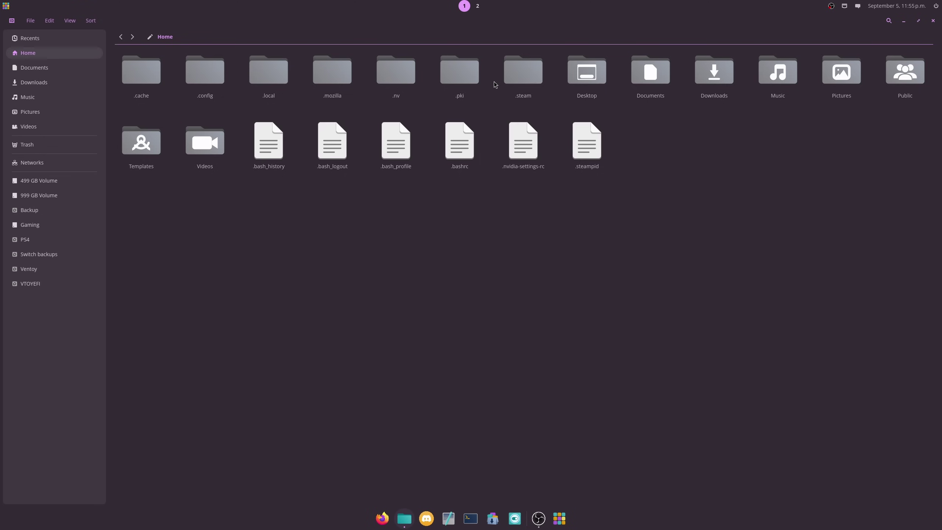
{"action": "left_click_drag", "start_coordinate": [519, 24], "coordinate": [497, 230]}
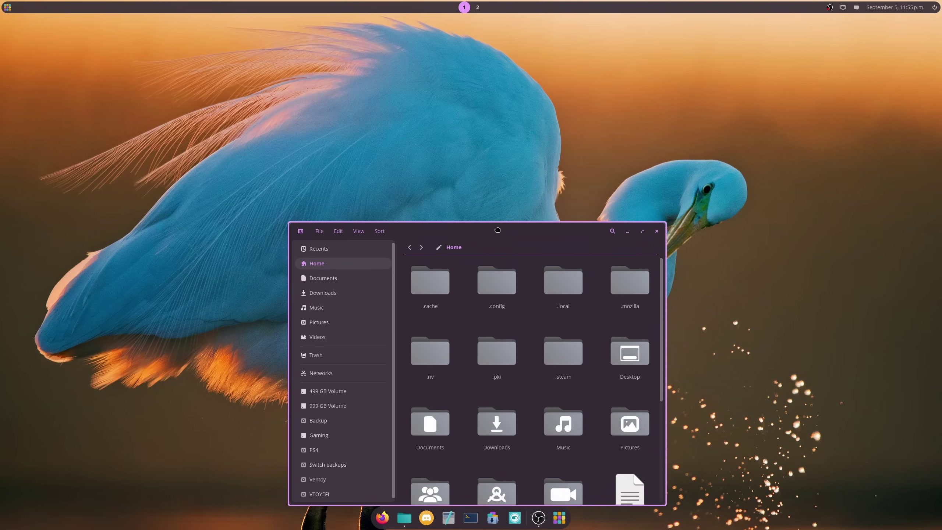
{"action": "left_click_drag", "start_coordinate": [497, 230], "coordinate": [488, 151]}
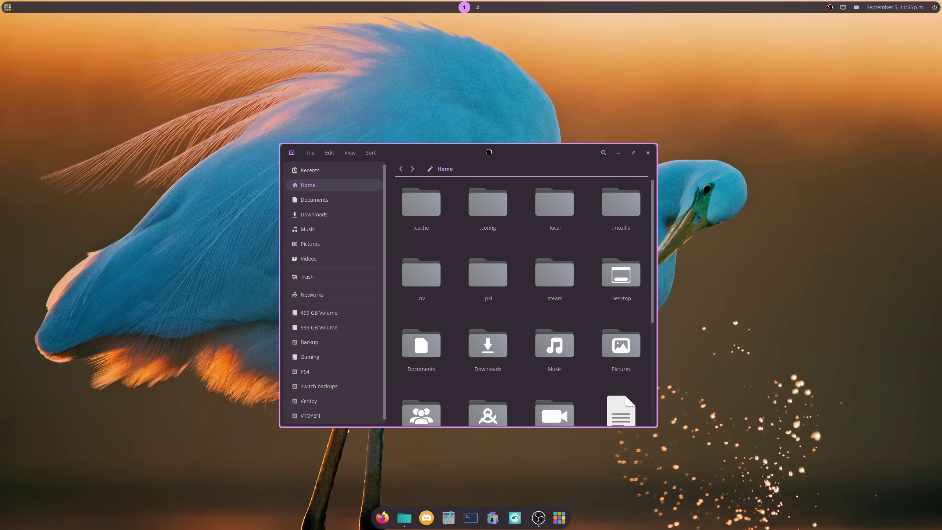
{"action": "left_click_drag", "start_coordinate": [488, 151], "coordinate": [482, 1]}
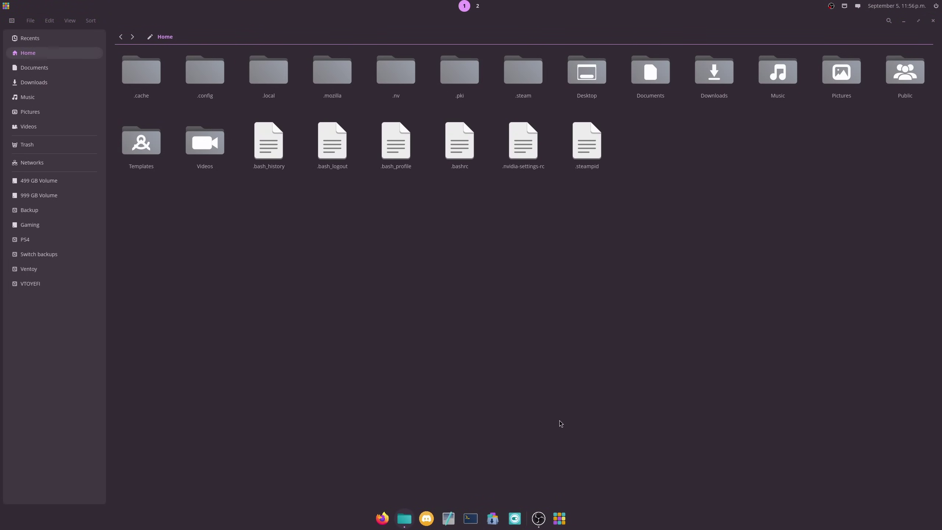
{"action": "left_click", "coordinate": [933, 21]}
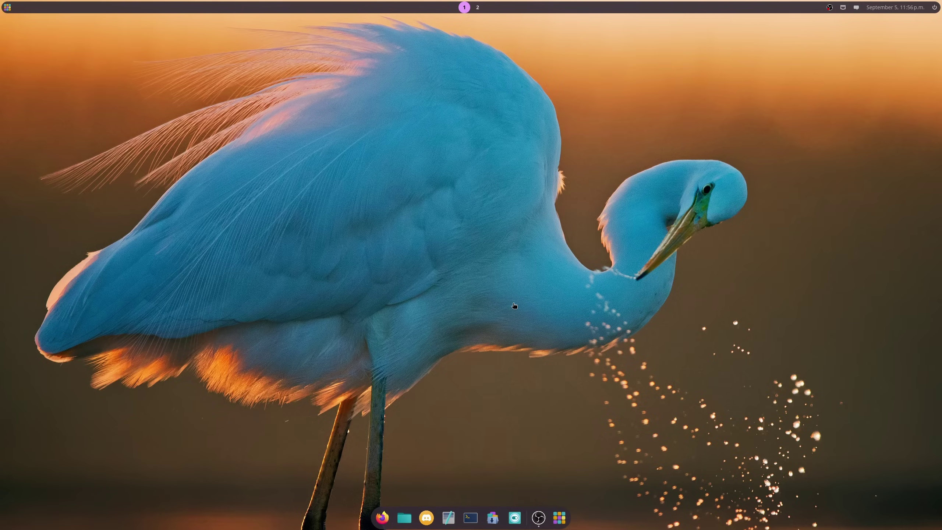
- Open a terminal and run the system package update by recalling the dnf command from the history
{"action": "left_click", "coordinate": [470, 518]}
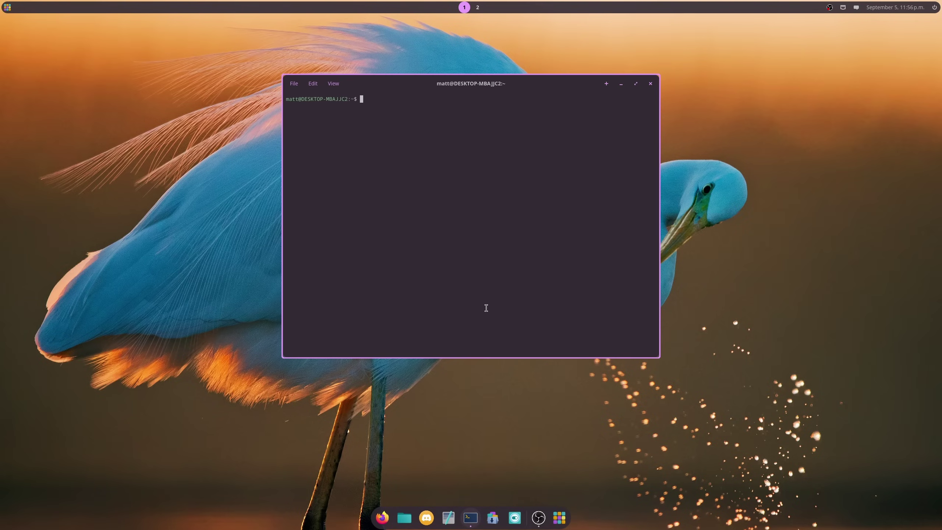
{"action": "type", "text": "cd"}
{"action": "key", "text": "Up"}
{"action": "key", "text": "Up"}
{"action": "key", "text": "ctrl+u"}
{"action": "type", "text": "sudo dnf install libxcrypt-compat libcurl libcurl-devel apr fuse-libs --allowerasing"}
{"action": "key", "text": "Up"}
{"action": "key", "text": "Up"}
{"action": "key", "text": "Return"}
{"action": "key", "text": "Return"}
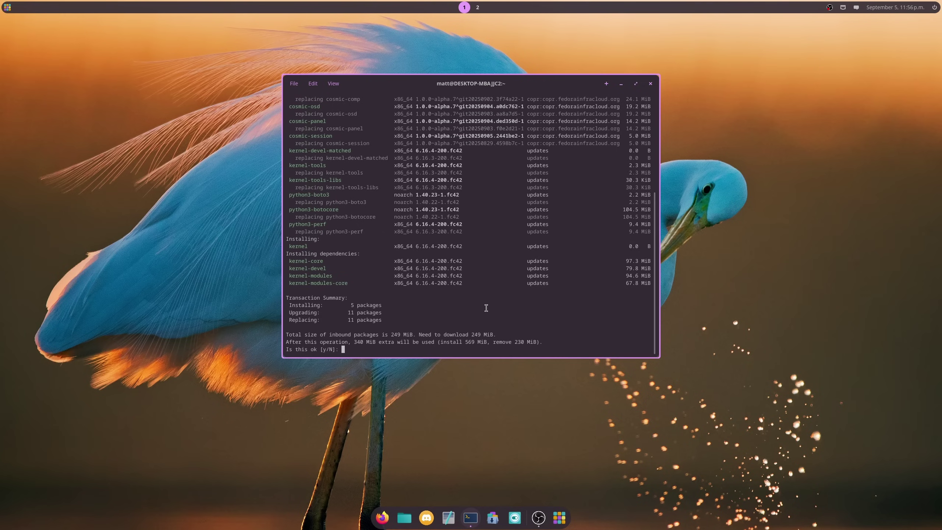
- Review the packages listed for upgrade and installation, and accept the update with y
{"action": "scroll", "coordinate": [486, 308], "scroll_direction": "up", "scroll_amount": 4}
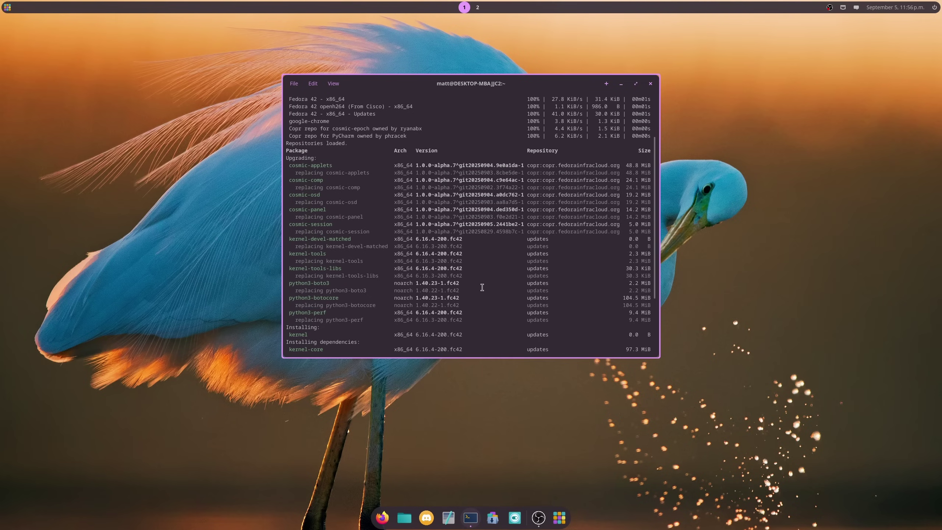
{"action": "type", "text": "y"}
{"action": "key", "text": "Return"}
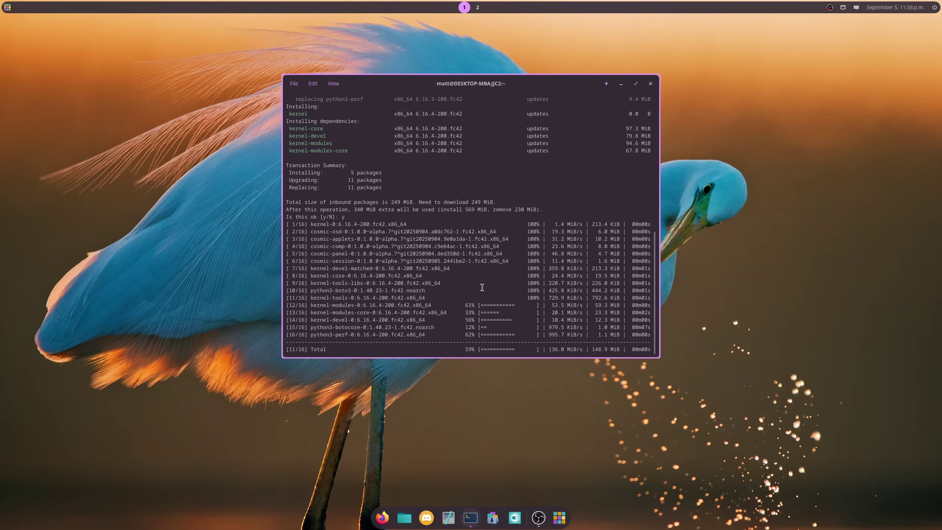